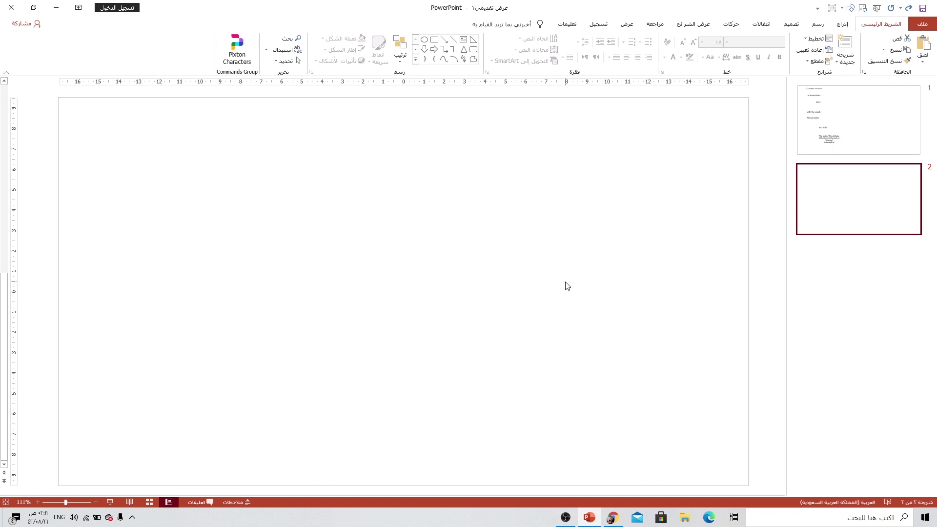
- Draw a tall rounded rectangle on slide 2 and round its ends fully into a pill
{"action": "left_click", "coordinate": [843, 24]}
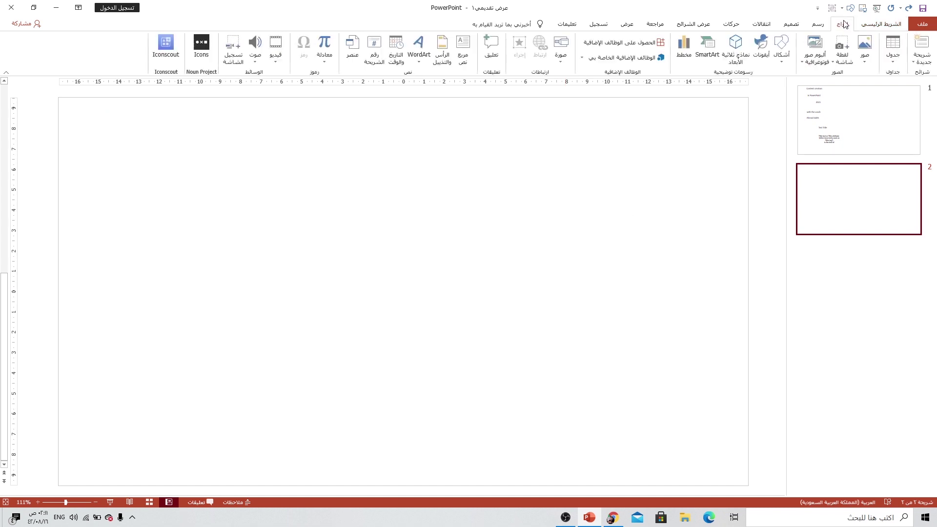
{"action": "left_click", "coordinate": [781, 49]}
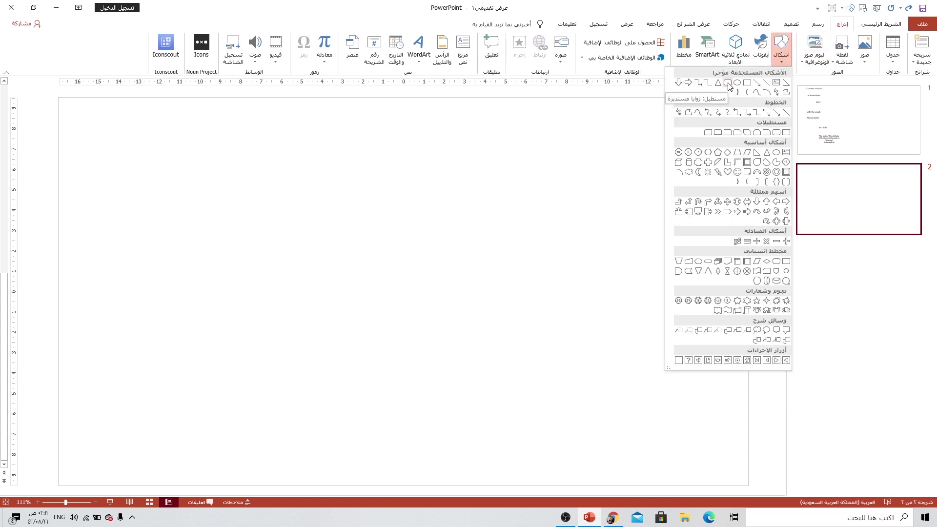
{"action": "left_click", "coordinate": [728, 83]}
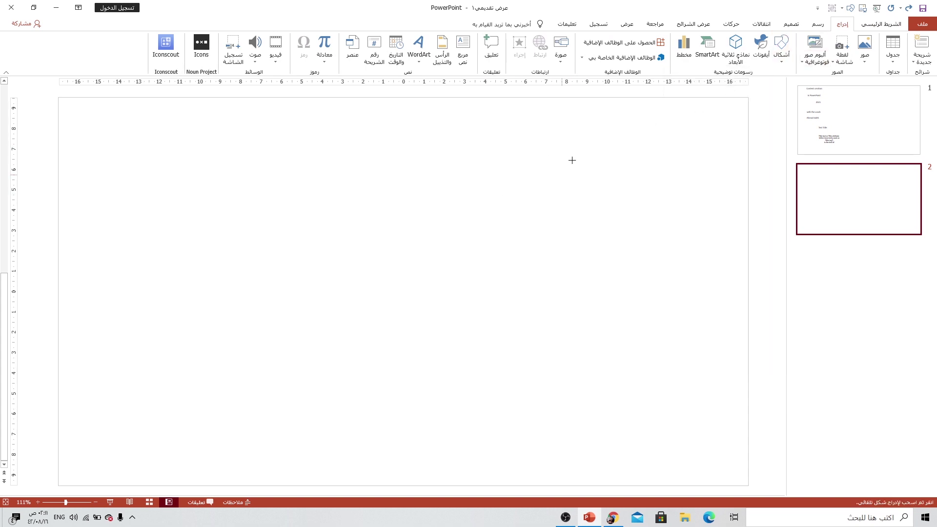
{"action": "left_click_drag", "start_coordinate": [572, 160], "coordinate": [507, 403]}
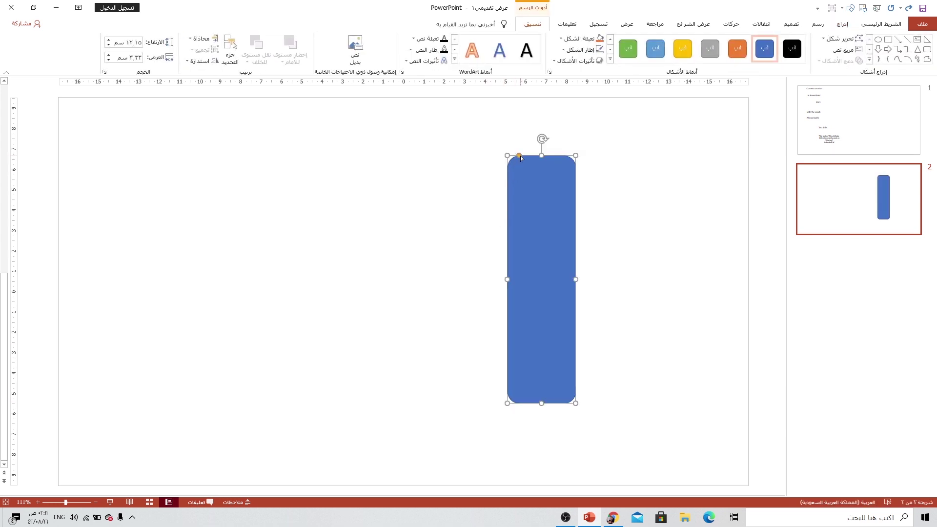
{"action": "left_click_drag", "start_coordinate": [520, 157], "coordinate": [561, 180]}
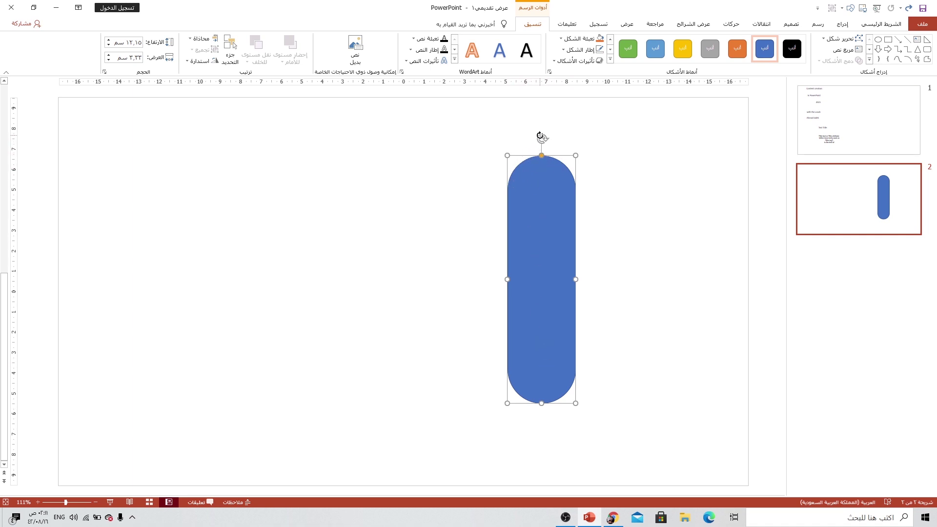
- Tilt the pill about 40° clockwise, narrow and shorten it, and move it up-right
{"action": "left_click_drag", "start_coordinate": [541, 136], "coordinate": [626, 168]}
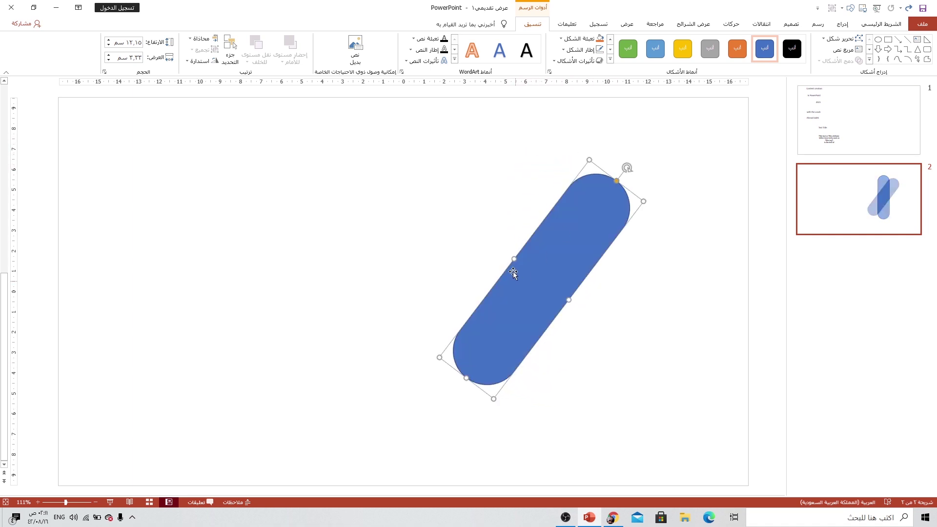
{"action": "mouse_move", "coordinate": [515, 258]}
{"action": "left_mouse_down"}
{"action": "mouse_move", "coordinate": [537, 273]}
{"action": "mouse_move", "coordinate": [607, 219]}
{"action": "left_mouse_up"}
{"action": "left_click_drag", "start_coordinate": [674, 125], "coordinate": [682, 128]}
{"action": "left_click_drag", "start_coordinate": [644, 165], "coordinate": [665, 142]}
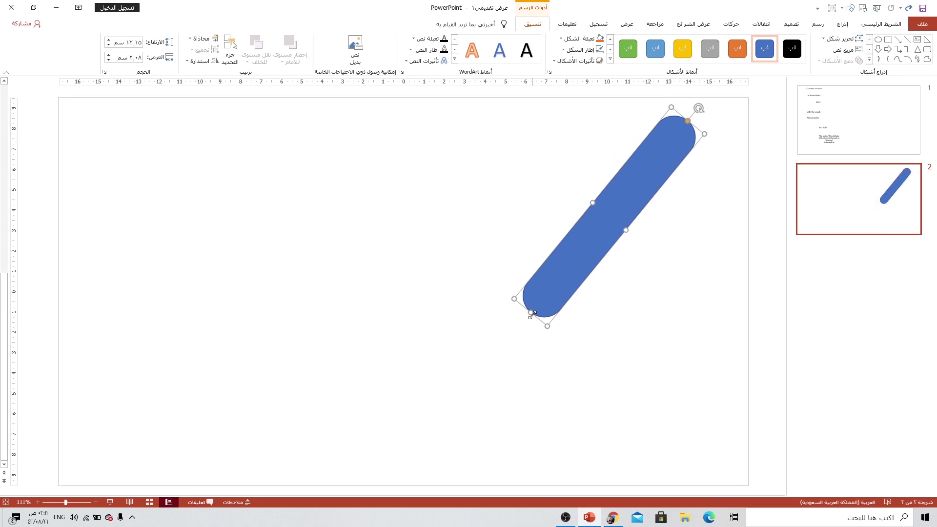
{"action": "left_click_drag", "start_coordinate": [532, 315], "coordinate": [615, 222]}
{"action": "left_click_drag", "start_coordinate": [640, 172], "coordinate": [642, 168]}
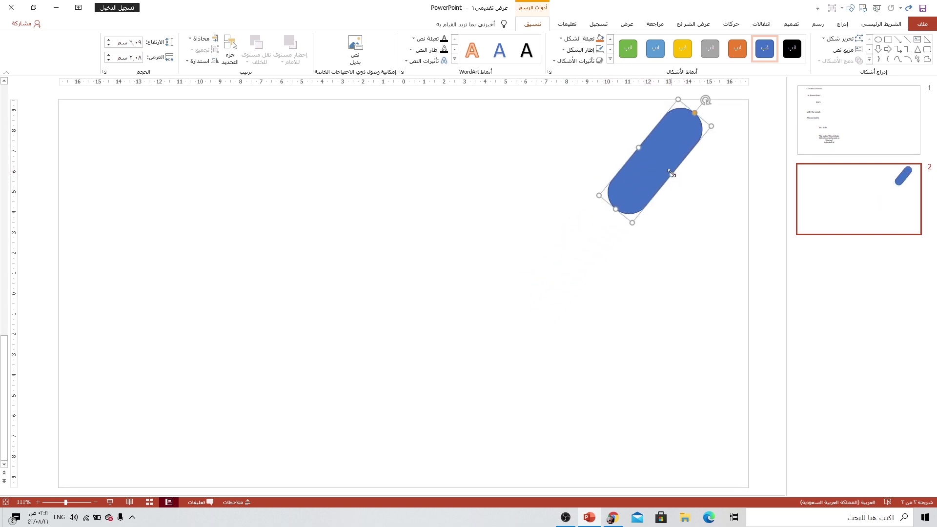
- Add a long diagonal pill, a small rounded piece and another parallel pill below the first
{"action": "left_click_drag", "start_coordinate": [616, 208], "coordinate": [426, 466]}
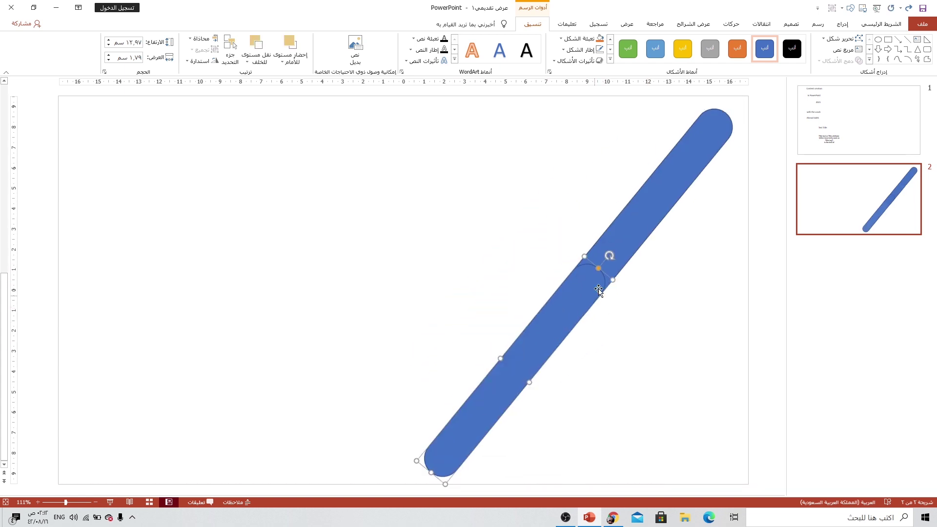
{"action": "left_click_drag", "start_coordinate": [598, 268], "coordinate": [556, 332]}
{"action": "mouse_move", "coordinate": [431, 466]}
{"action": "left_mouse_down"}
{"action": "mouse_move", "coordinate": [535, 359]}
{"action": "mouse_move", "coordinate": [417, 470]}
{"action": "left_mouse_up"}
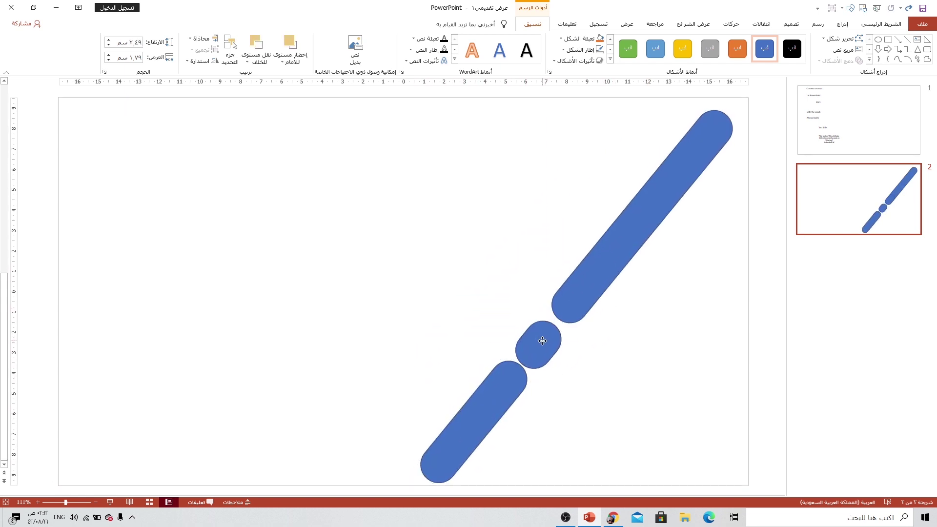
{"action": "left_click_drag", "start_coordinate": [542, 341], "coordinate": [493, 463]}
{"action": "left_click_drag", "start_coordinate": [593, 360], "coordinate": [635, 318]}
{"action": "left_click_drag", "start_coordinate": [532, 429], "coordinate": [513, 449]}
- Add more parallel pills around the collage, then box-select all the pills together
{"action": "mouse_move", "coordinate": [546, 405]}
{"action": "left_mouse_down"}
{"action": "mouse_move", "coordinate": [665, 272]}
{"action": "mouse_move", "coordinate": [674, 342]}
{"action": "mouse_move", "coordinate": [579, 443]}
{"action": "mouse_move", "coordinate": [639, 447]}
{"action": "mouse_move", "coordinate": [721, 346]}
{"action": "left_mouse_up"}
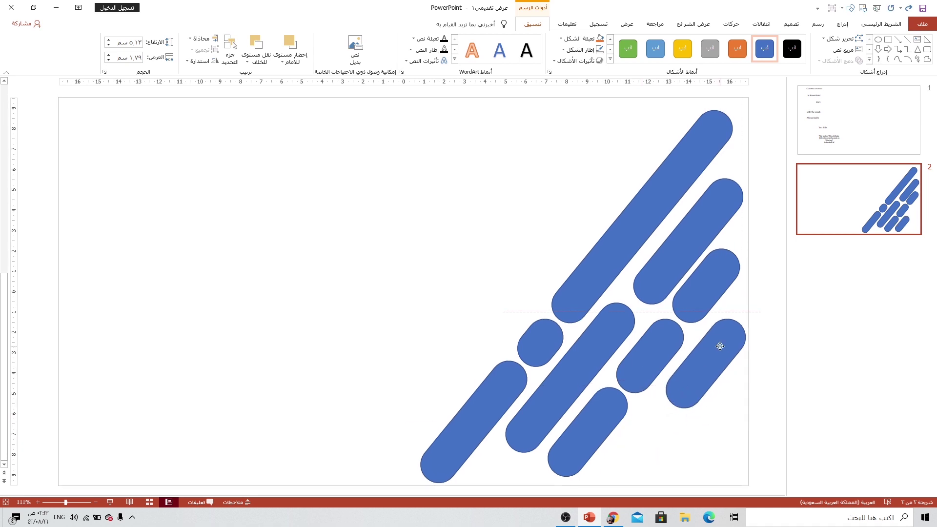
{"action": "left_click_drag", "start_coordinate": [676, 400], "coordinate": [622, 456]}
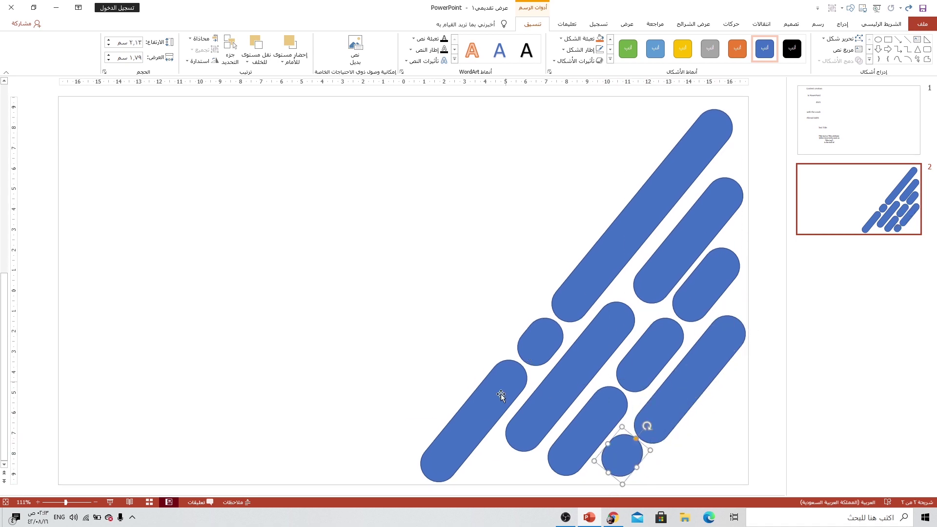
{"action": "mouse_move", "coordinate": [502, 396]}
{"action": "left_mouse_down"}
{"action": "mouse_move", "coordinate": [502, 332]}
{"action": "mouse_move", "coordinate": [550, 258]}
{"action": "left_mouse_up"}
{"action": "mouse_move", "coordinate": [600, 205]}
{"action": "left_mouse_down"}
{"action": "mouse_move", "coordinate": [642, 166]}
{"action": "mouse_move", "coordinate": [651, 142]}
{"action": "mouse_move", "coordinate": [587, 156]}
{"action": "mouse_move", "coordinate": [477, 245]}
{"action": "mouse_move", "coordinate": [417, 337]}
{"action": "left_mouse_up"}
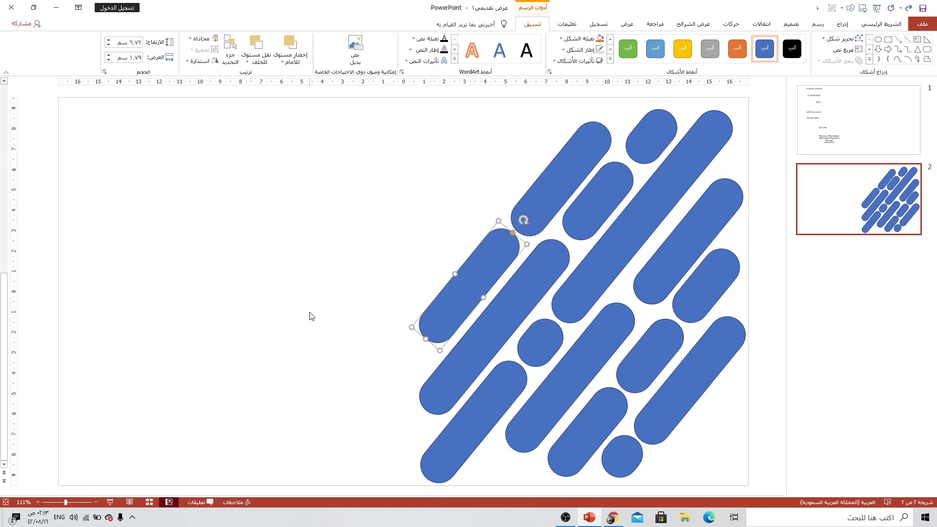
{"action": "left_click", "coordinate": [311, 316]}
{"action": "left_click_drag", "start_coordinate": [357, 94], "coordinate": [787, 492]}
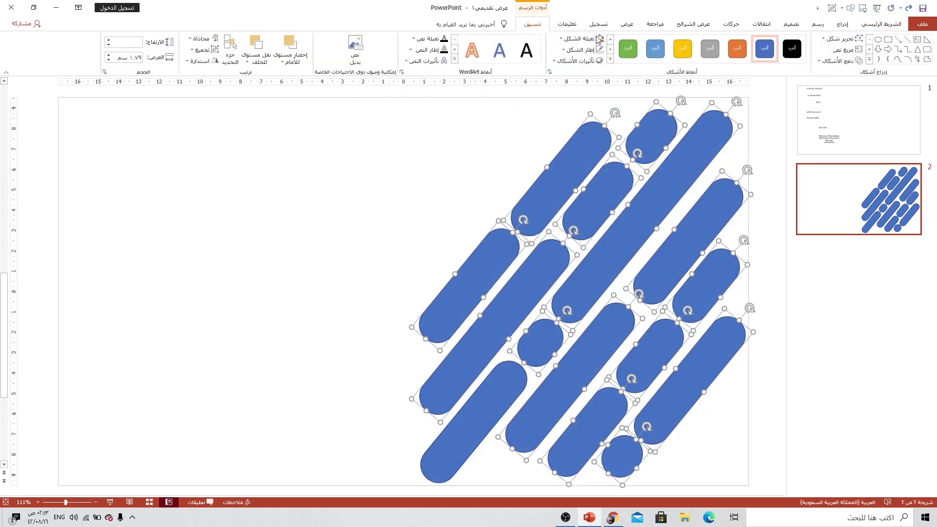
- Remove the outline from all the selected pills
{"action": "left_click", "coordinate": [578, 50]}
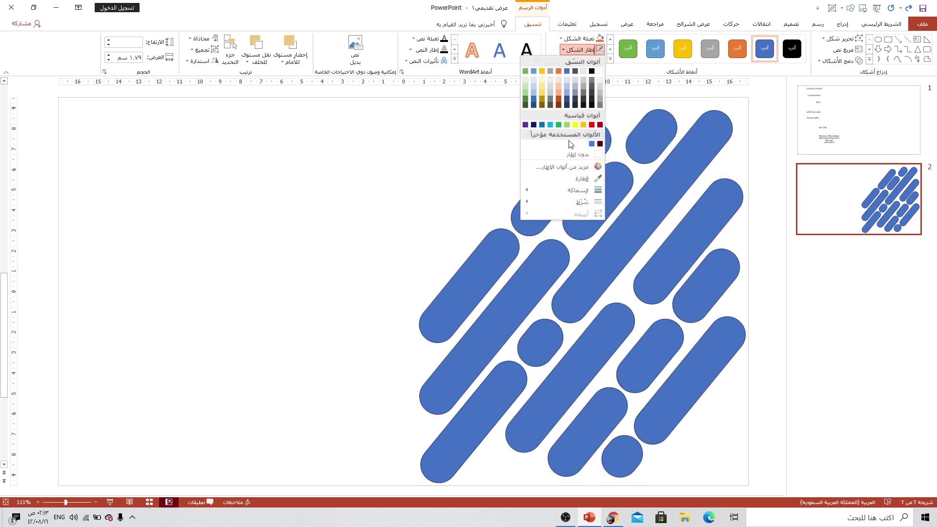
{"action": "left_click", "coordinate": [571, 156]}
{"action": "left_click", "coordinate": [532, 149]}
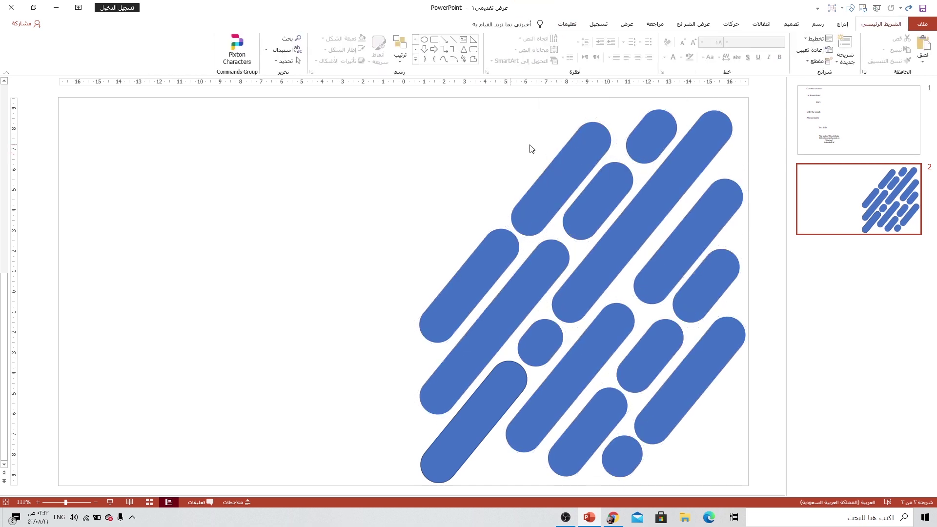
- Draw a right triangle on the slide and flip it horizontally
{"action": "left_click", "coordinate": [844, 24]}
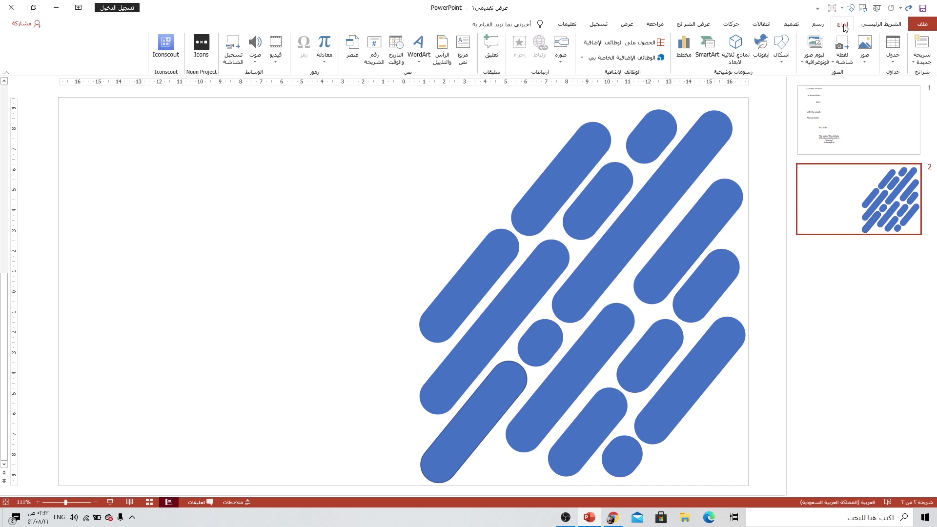
{"action": "left_click", "coordinate": [782, 61]}
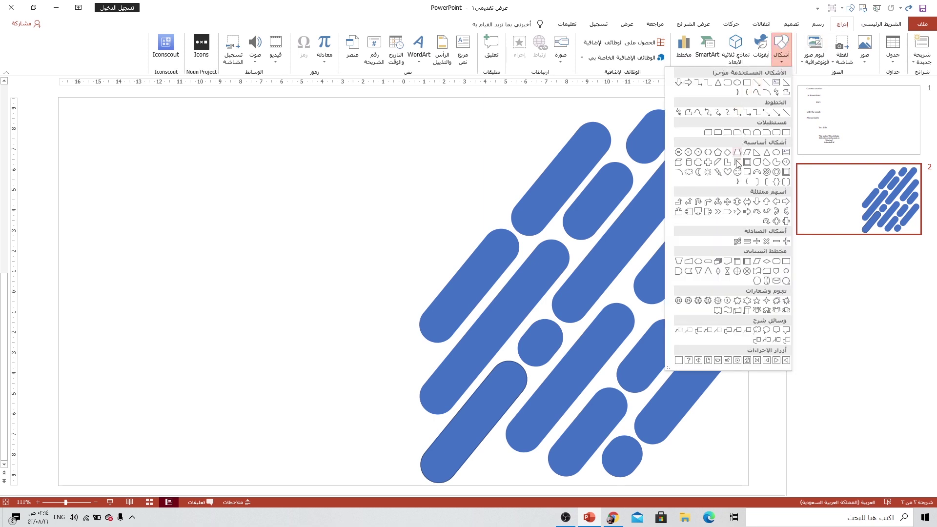
{"action": "left_click", "coordinate": [757, 152]}
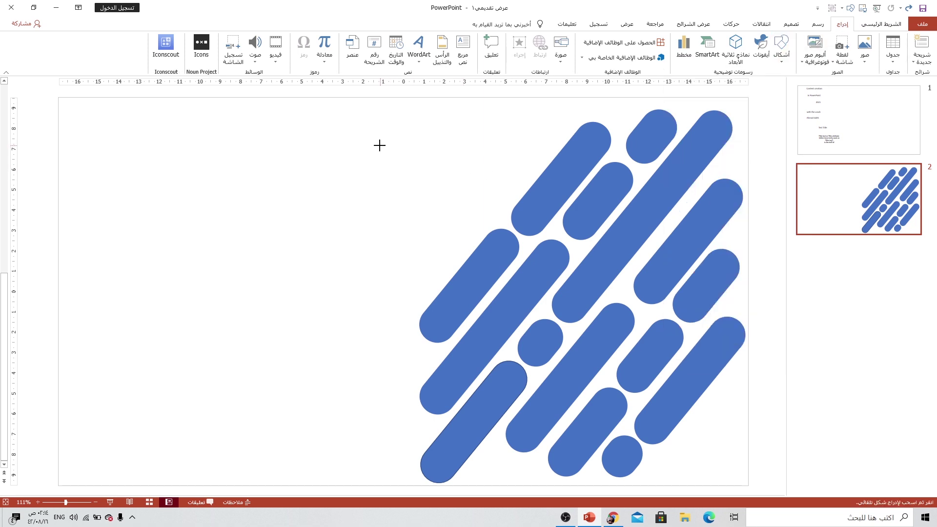
{"action": "mouse_move", "coordinate": [379, 145]}
{"action": "left_mouse_down"}
{"action": "mouse_move", "coordinate": [201, 337]}
{"action": "mouse_move", "coordinate": [199, 350]}
{"action": "left_mouse_up"}
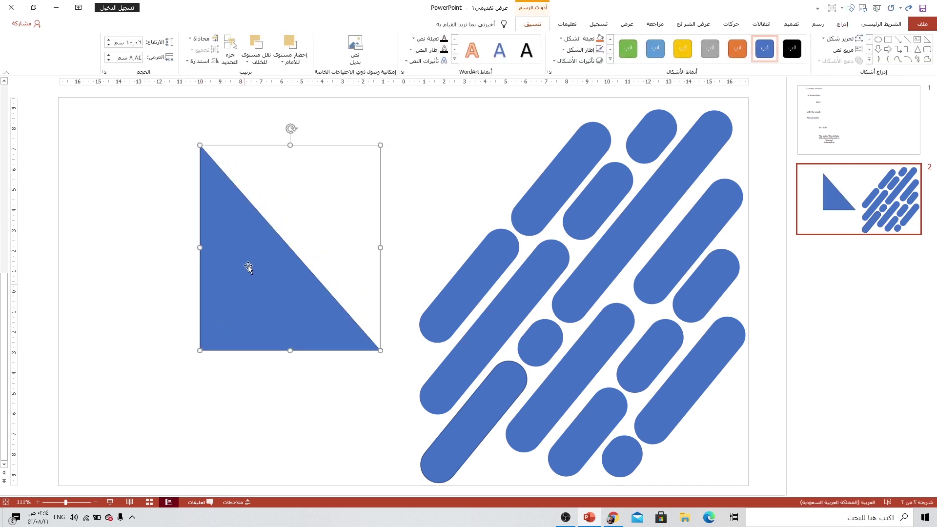
{"action": "left_click", "coordinate": [200, 61]}
{"action": "left_click", "coordinate": [184, 108]}
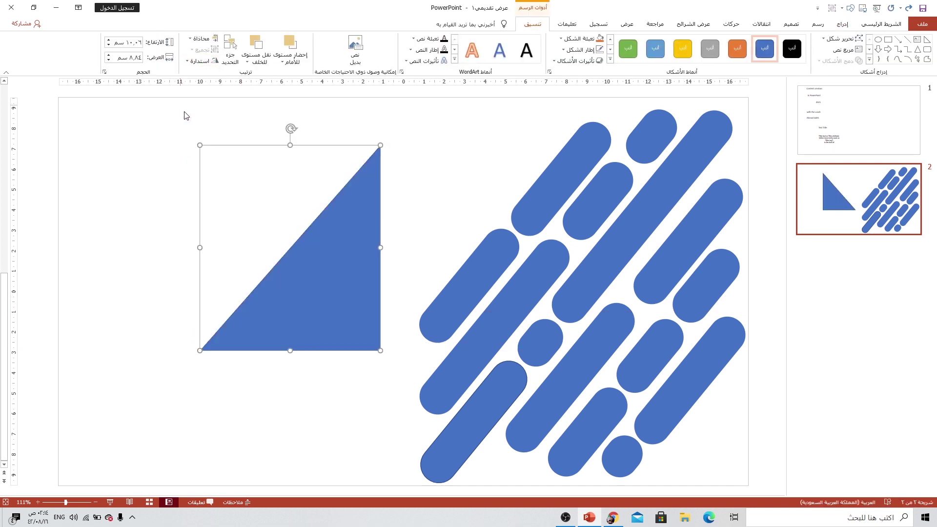
- Move the triangle into the lower-right corner and stretch it up and left to fill it
{"action": "left_click_drag", "start_coordinate": [324, 240], "coordinate": [679, 378]}
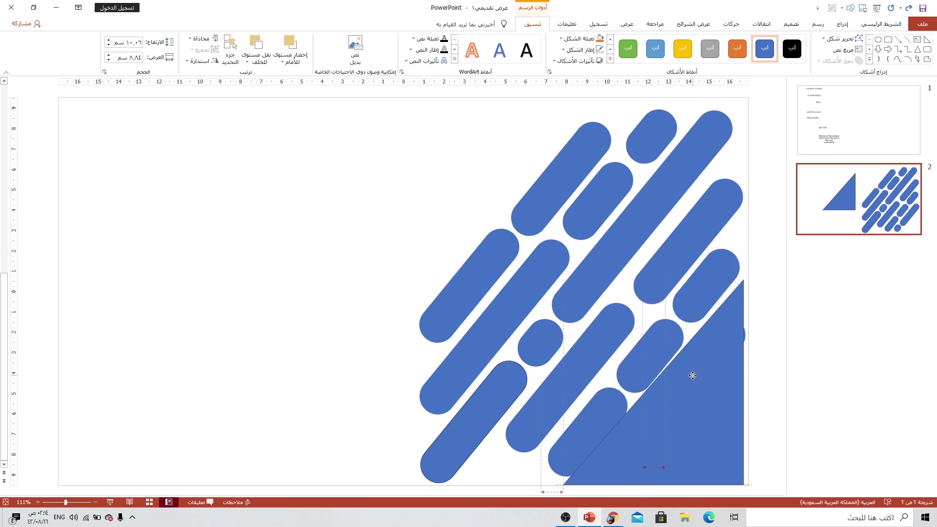
{"action": "left_click_drag", "start_coordinate": [680, 378], "coordinate": [698, 376]}
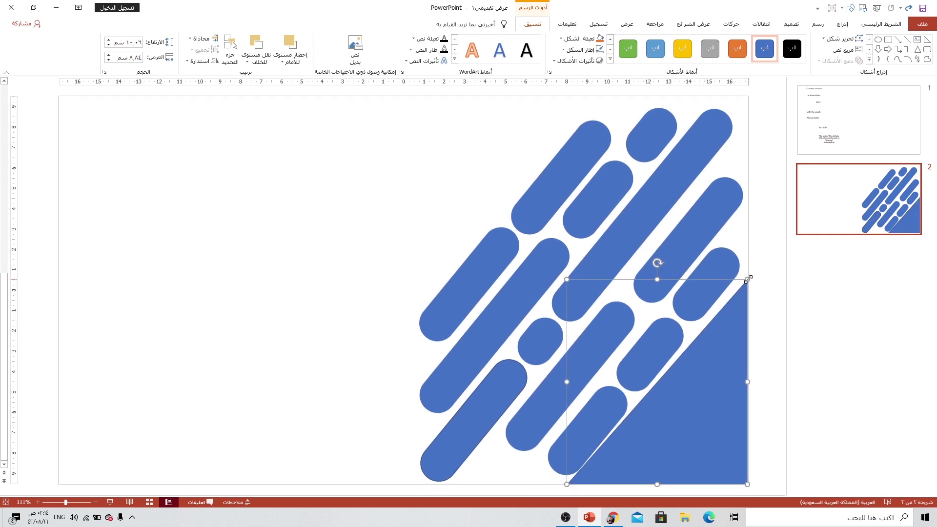
{"action": "left_click_drag", "start_coordinate": [748, 279], "coordinate": [746, 134]}
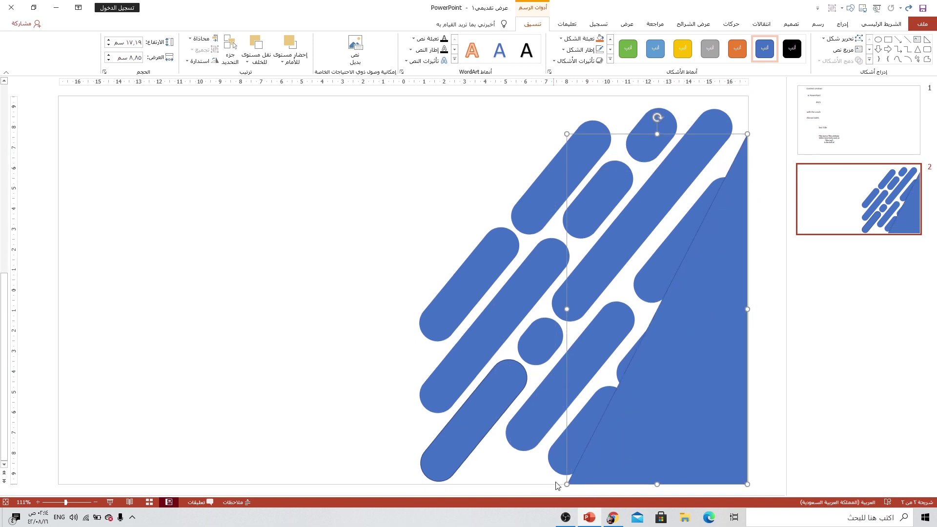
{"action": "left_click_drag", "start_coordinate": [567, 483], "coordinate": [443, 486]}
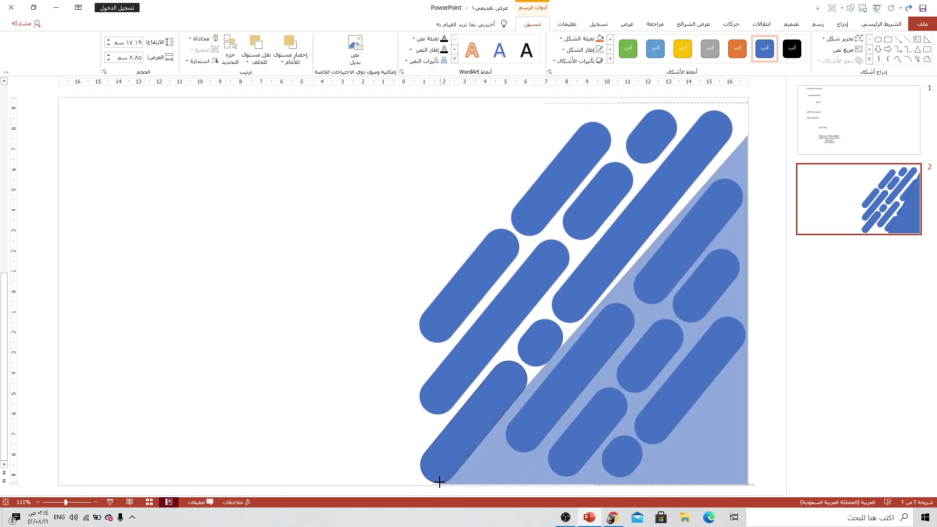
{"action": "left_click_drag", "start_coordinate": [443, 486], "coordinate": [448, 487]}
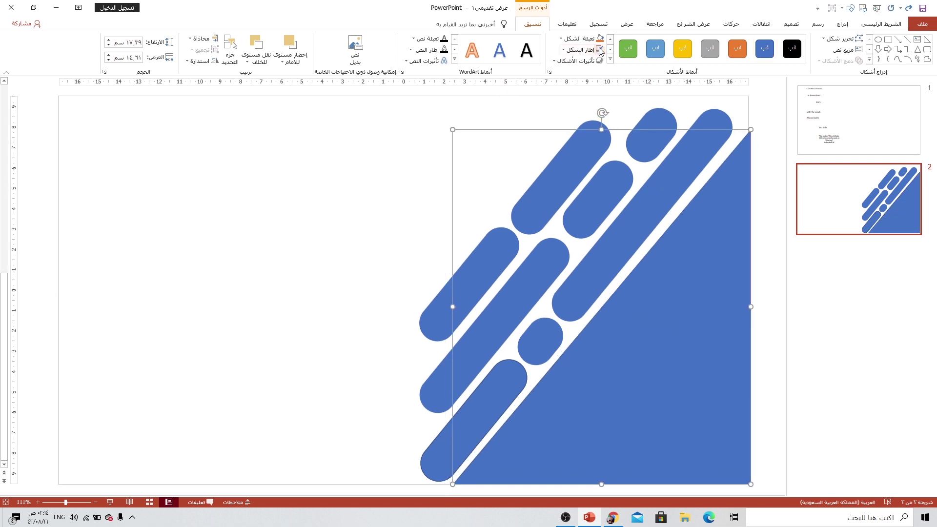
- Fill the triangle dark orange and send it behind the pills
{"action": "left_click", "coordinate": [579, 39]}
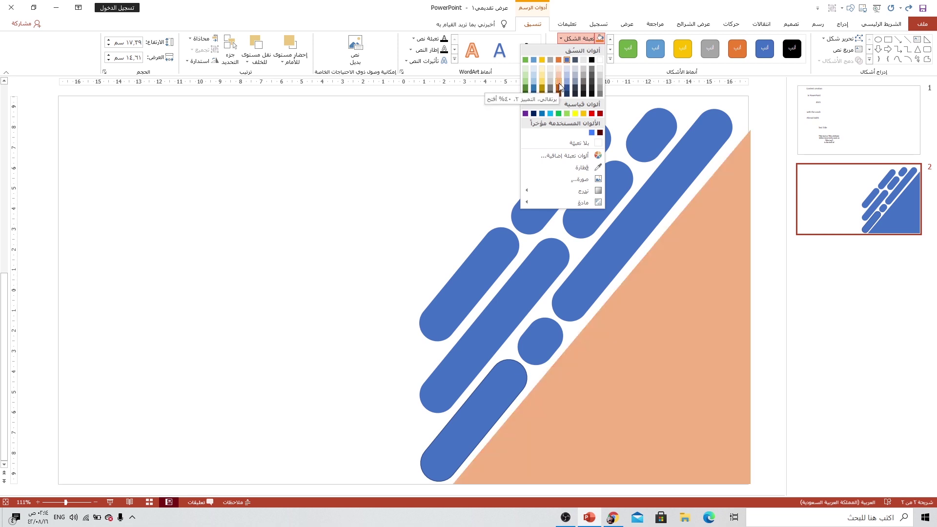
{"action": "left_click", "coordinate": [559, 92]}
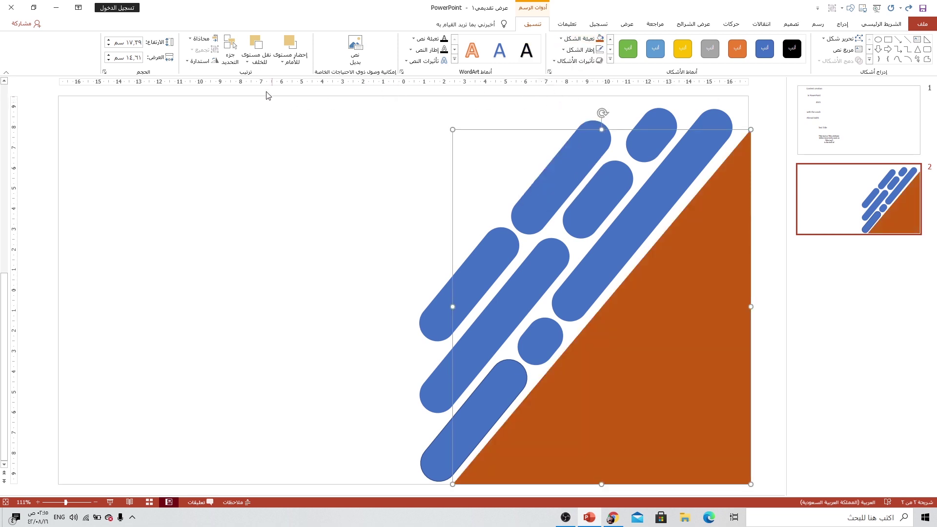
{"action": "left_click", "coordinate": [256, 62]}
{"action": "left_click", "coordinate": [244, 90]}
- Select the pills lying on the orange triangle and shift them slightly into alignment
{"action": "left_click", "coordinate": [650, 288]}
{"action": "left_click", "coordinate": [620, 341], "text": "shift"}
{"action": "left_click", "coordinate": [684, 316], "text": "shift"}
{"action": "left_click", "coordinate": [642, 375], "text": "shift"}
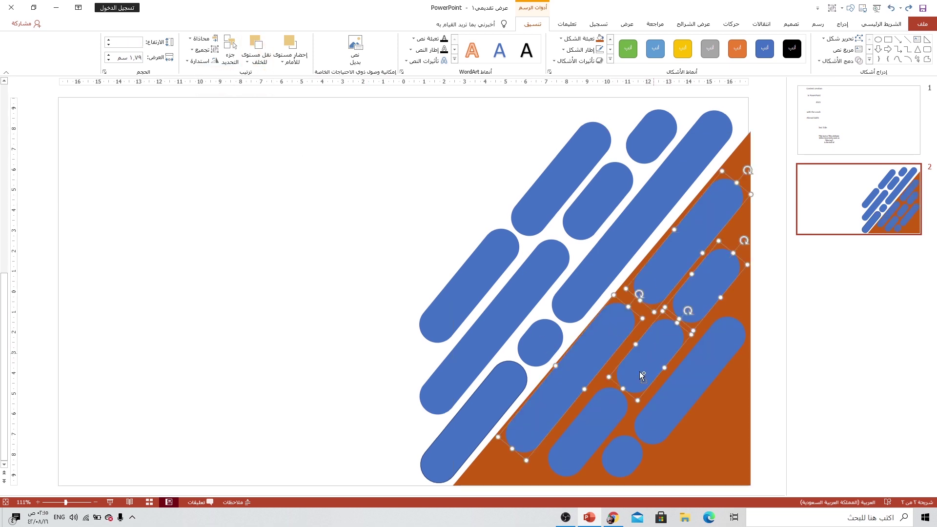
{"action": "left_click", "coordinate": [609, 410], "text": "shift"}
{"action": "left_click", "coordinate": [620, 454], "text": "shift"}
{"action": "left_click", "coordinate": [659, 416], "text": "shift"}
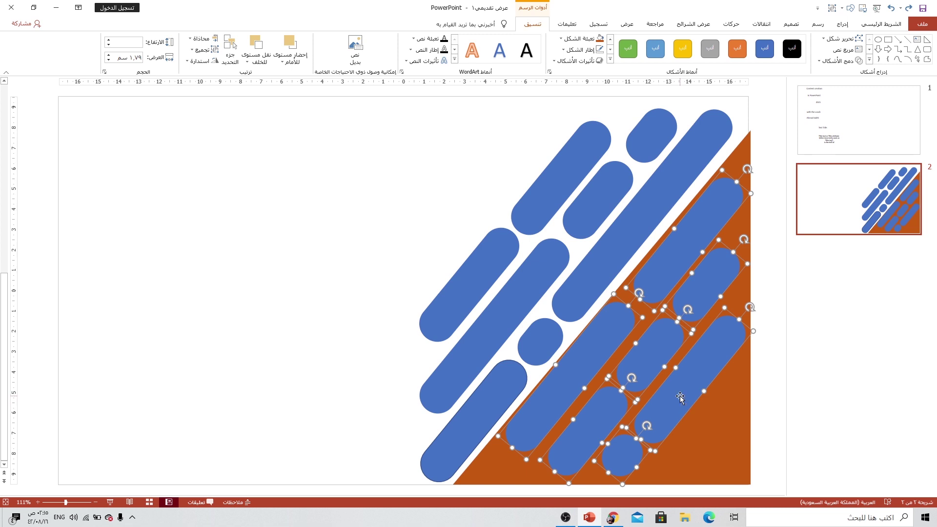
{"action": "left_click_drag", "start_coordinate": [680, 398], "coordinate": [684, 400]}
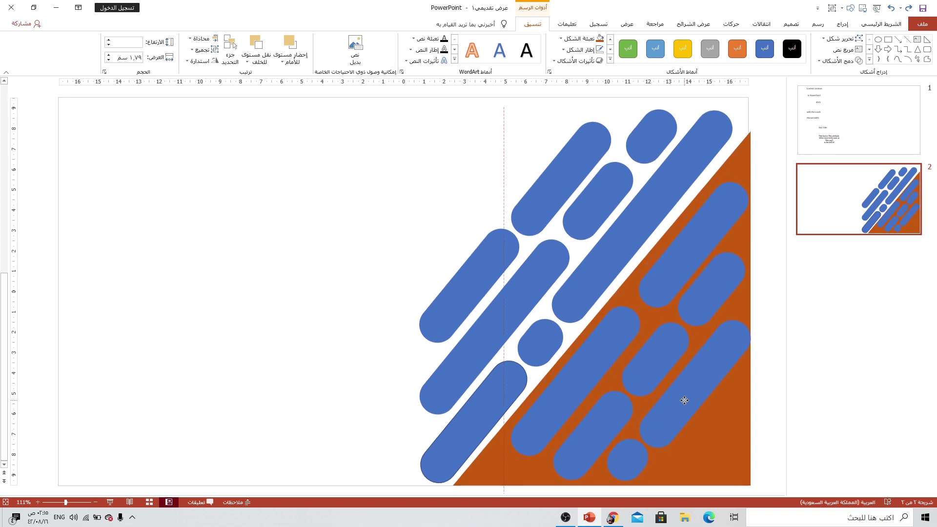
{"action": "left_click_drag", "start_coordinate": [684, 401], "coordinate": [682, 402]}
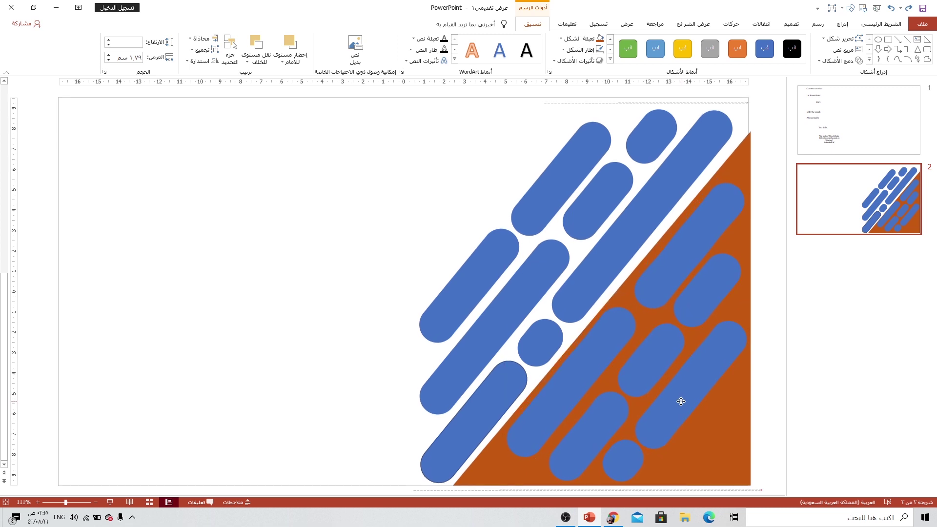
{"action": "left_click", "coordinate": [631, 384]}
- Nudge one long pill on the triangle slightly to the right
{"action": "left_click", "coordinate": [595, 355]}
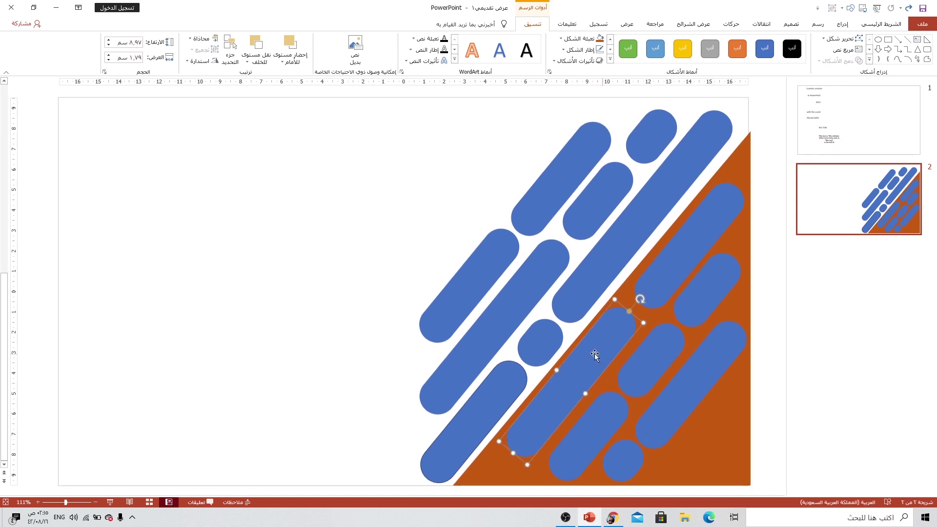
{"action": "key", "text": "Right"}
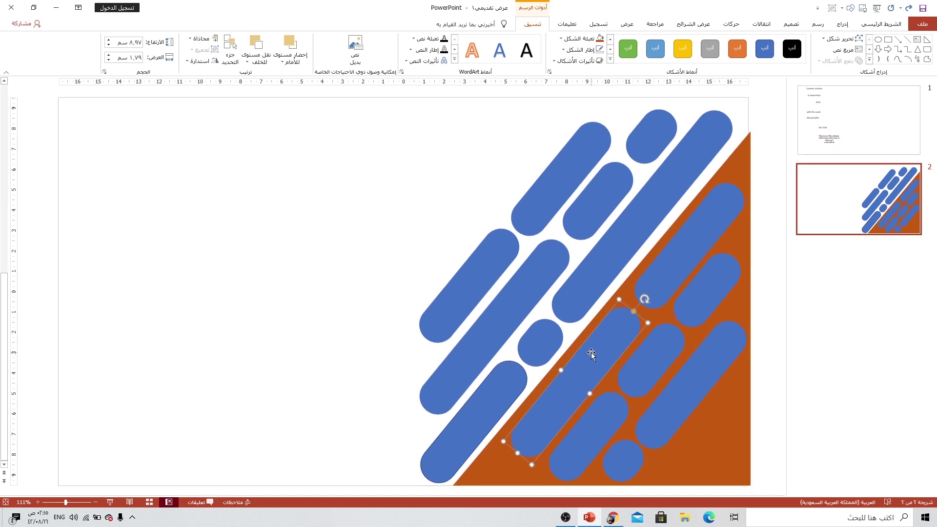
{"action": "left_click", "coordinate": [268, 278]}
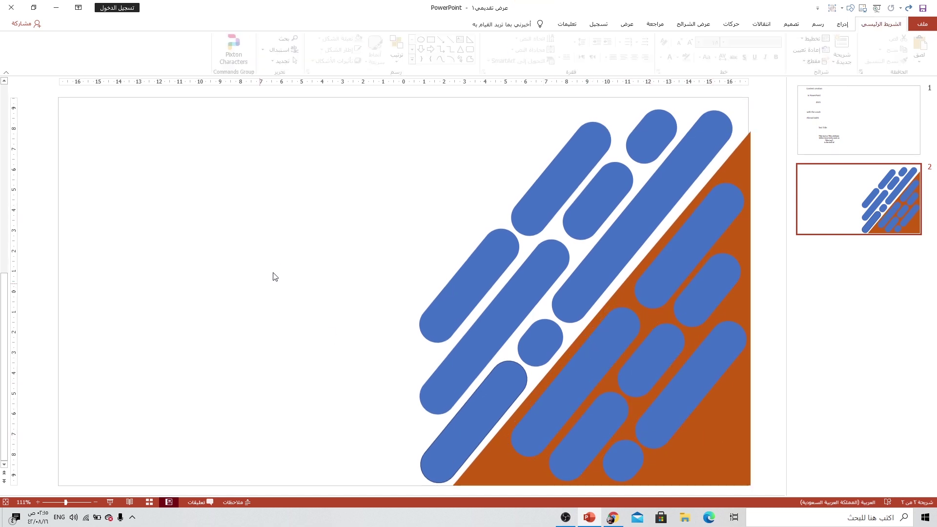
- Set the slide background to a solid dark navy fill
{"action": "right_click", "coordinate": [336, 213]}
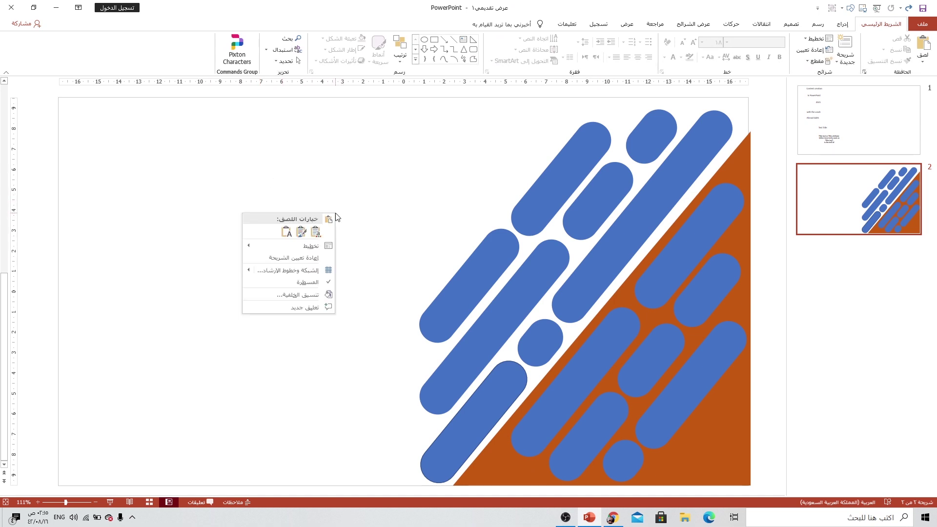
{"action": "left_click", "coordinate": [292, 299]}
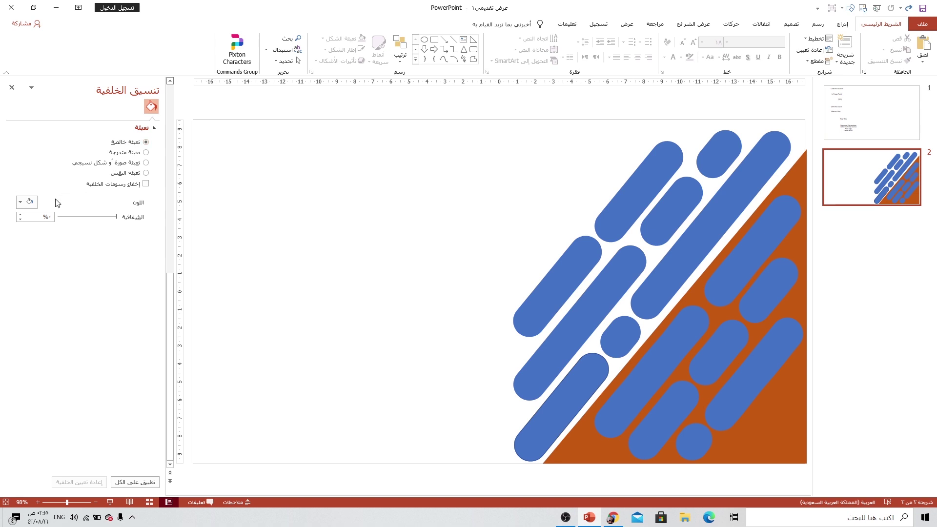
{"action": "left_click", "coordinate": [28, 202]}
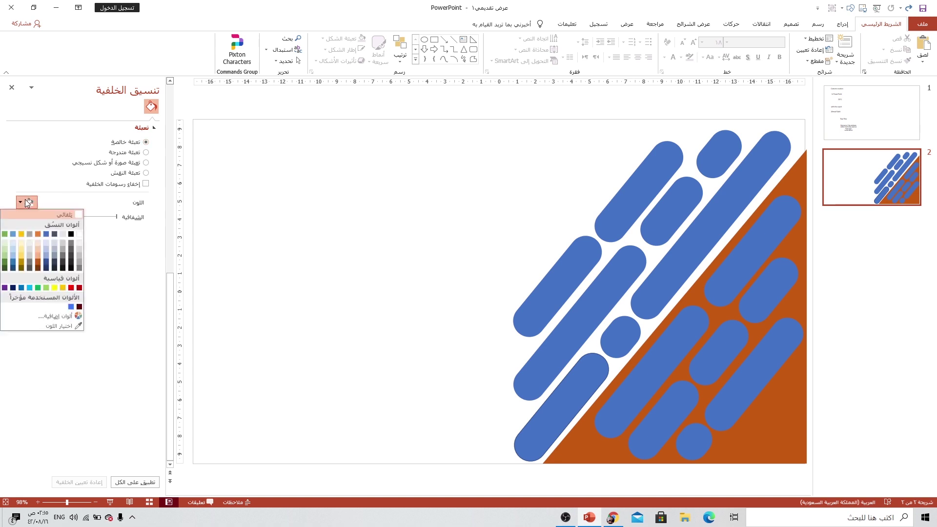
{"action": "left_click", "coordinate": [21, 288]}
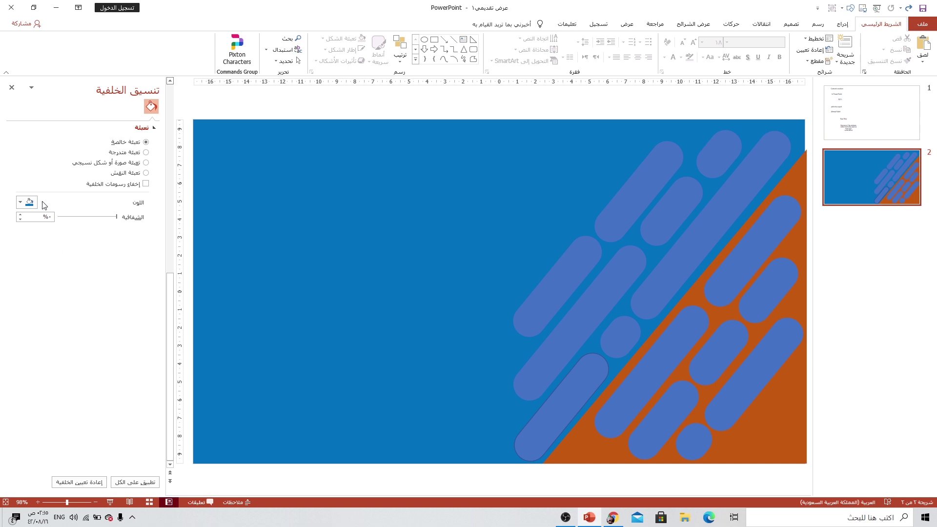
{"action": "left_click", "coordinate": [27, 202]}
{"action": "left_click", "coordinate": [13, 288]}
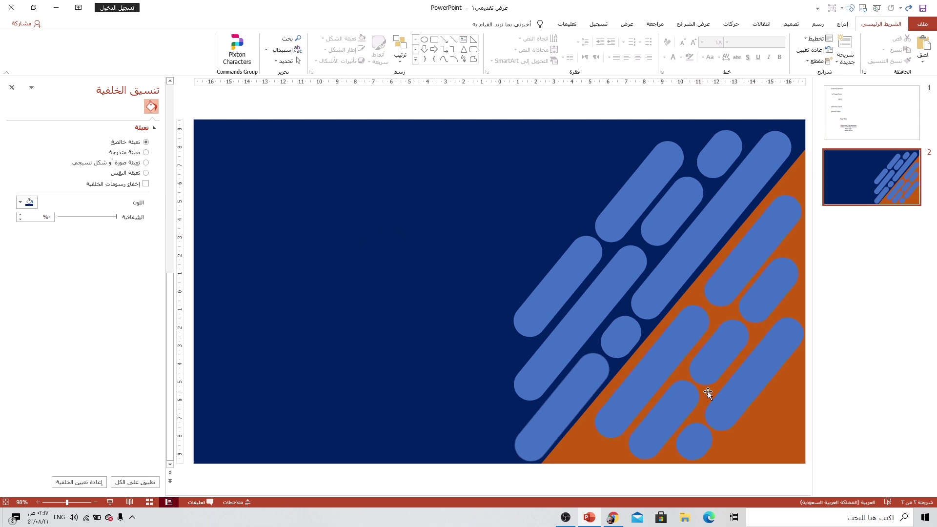
- Select the small blue circle and several pills on the right side
{"action": "left_click", "coordinate": [695, 441]}
{"action": "left_click", "coordinate": [736, 398], "text": "shift"}
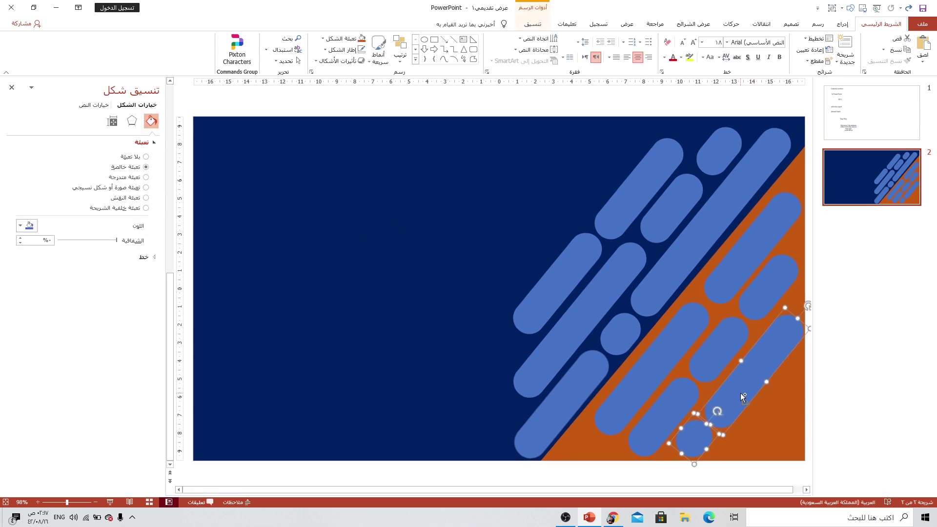
{"action": "left_click", "coordinate": [768, 285], "text": "shift"}
{"action": "left_click", "coordinate": [714, 344], "text": "shift"}
{"action": "left_click", "coordinate": [664, 414], "text": "shift"}
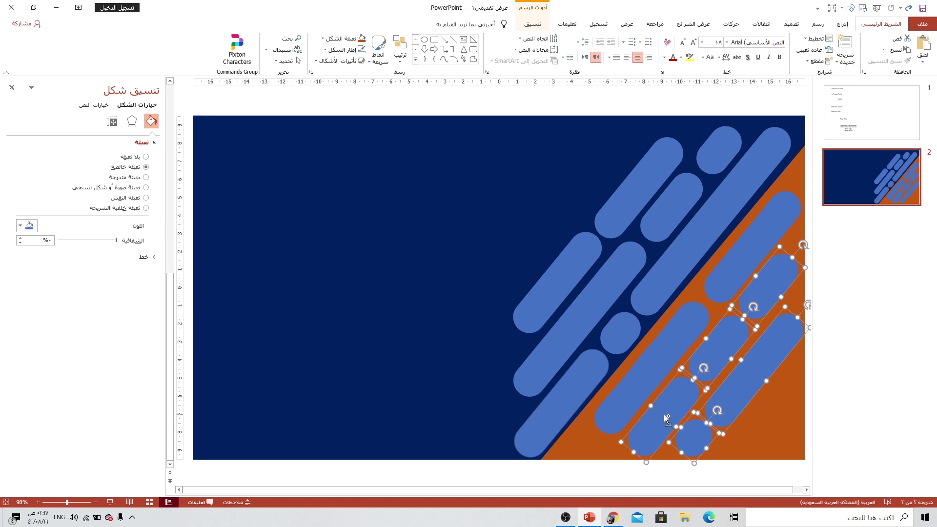
{"action": "left_click", "coordinate": [651, 367], "text": "shift"}
{"action": "left_click", "coordinate": [747, 257], "text": "shift"}
- Add the remaining blue pills to the selection and group them all into one object
{"action": "left_click", "coordinate": [707, 235], "text": "shift"}
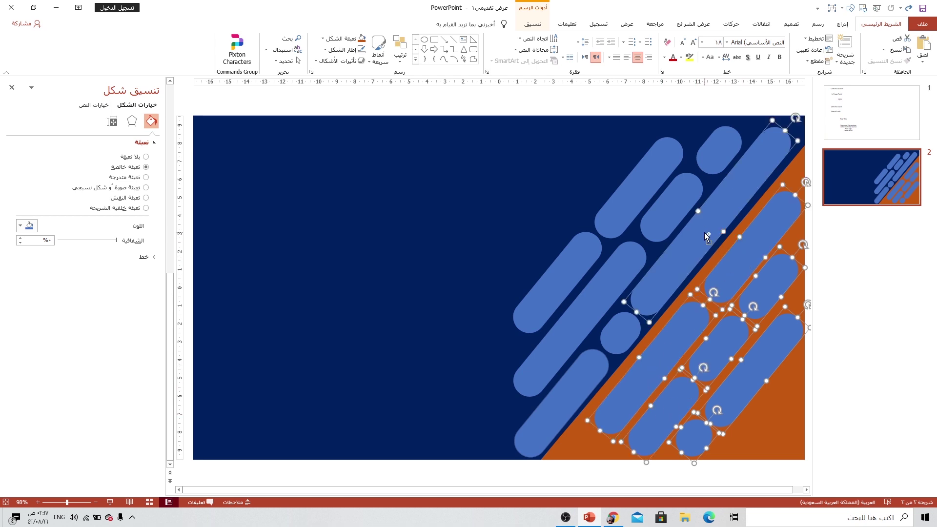
{"action": "left_click", "coordinate": [632, 322], "text": "shift"}
{"action": "left_click", "coordinate": [571, 379], "text": "shift"}
{"action": "left_click", "coordinate": [580, 319], "text": "shift"}
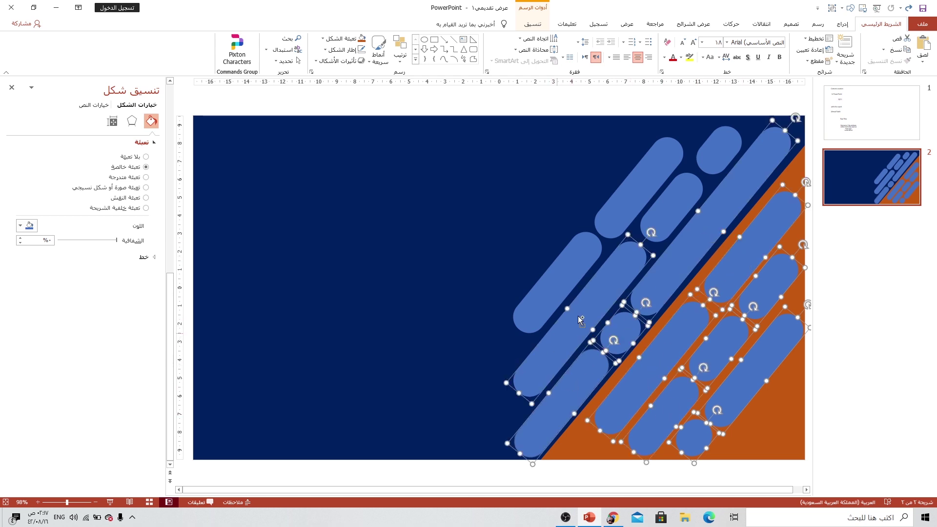
{"action": "left_click", "coordinate": [666, 216], "text": "shift"}
{"action": "left_click", "coordinate": [721, 152], "text": "shift"}
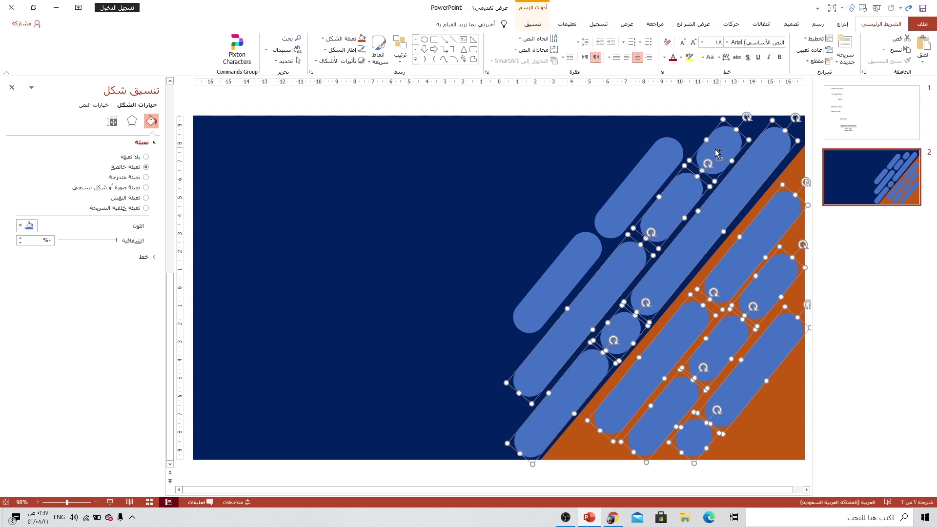
{"action": "left_click", "coordinate": [665, 167], "text": "shift"}
{"action": "left_click", "coordinate": [564, 264], "text": "shift"}
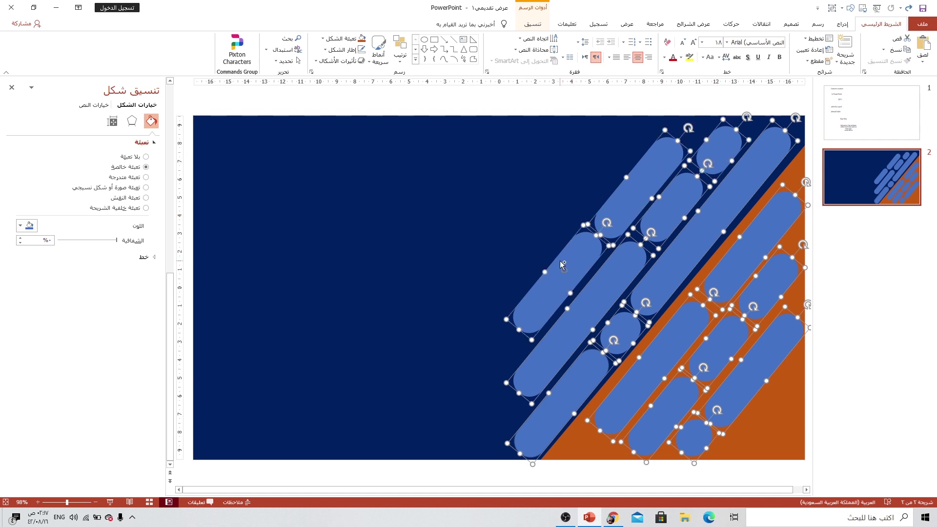
{"action": "right_click", "coordinate": [595, 250]}
{"action": "mouse_move", "coordinate": [560, 303]}
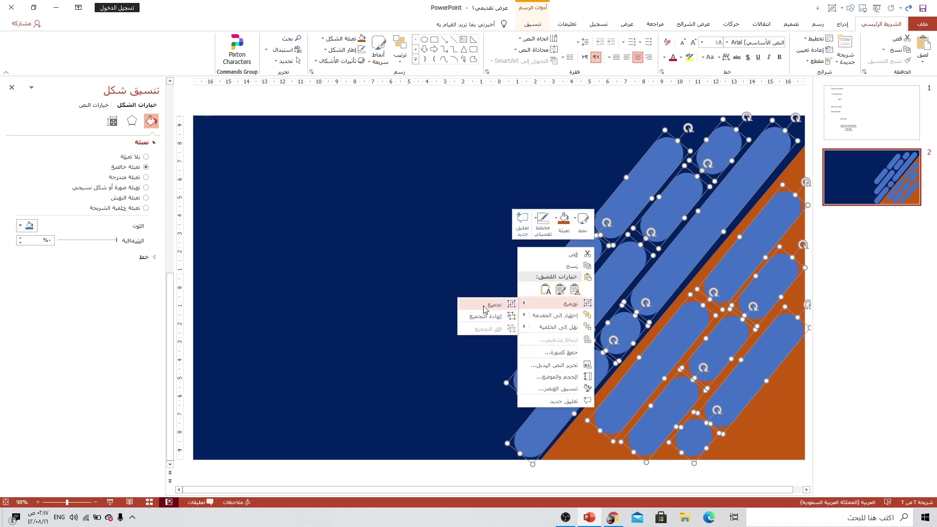
{"action": "left_click", "coordinate": [493, 305]}
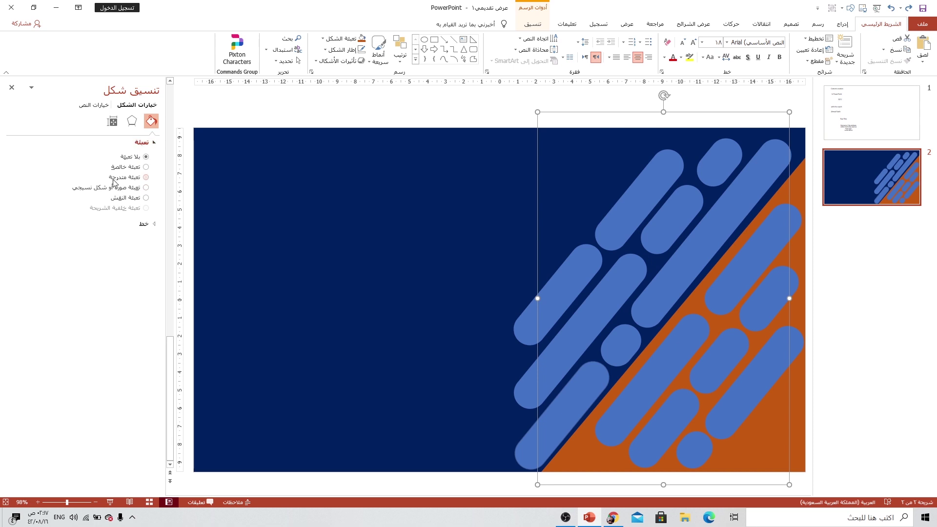
- Fill the pill group with the Desktop picture hand-1030563_1920.jpg
{"action": "left_click", "coordinate": [126, 191]}
{"action": "left_click", "coordinate": [131, 235]}
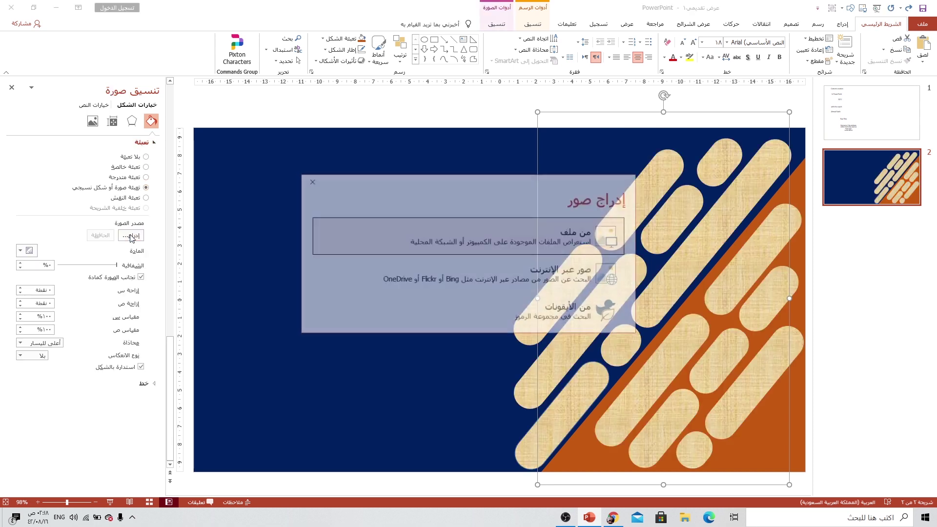
{"action": "left_click", "coordinate": [611, 249]}
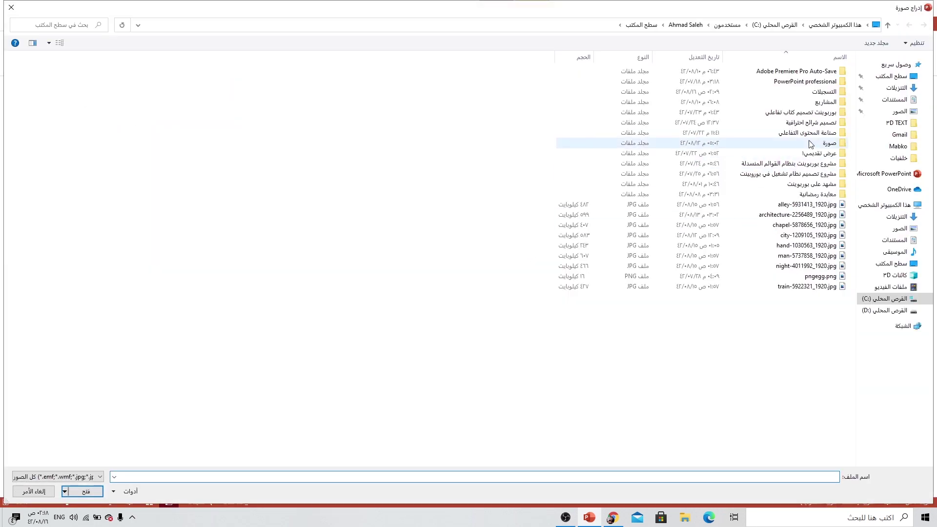
{"action": "left_click", "coordinate": [887, 78]}
{"action": "left_click", "coordinate": [491, 175]}
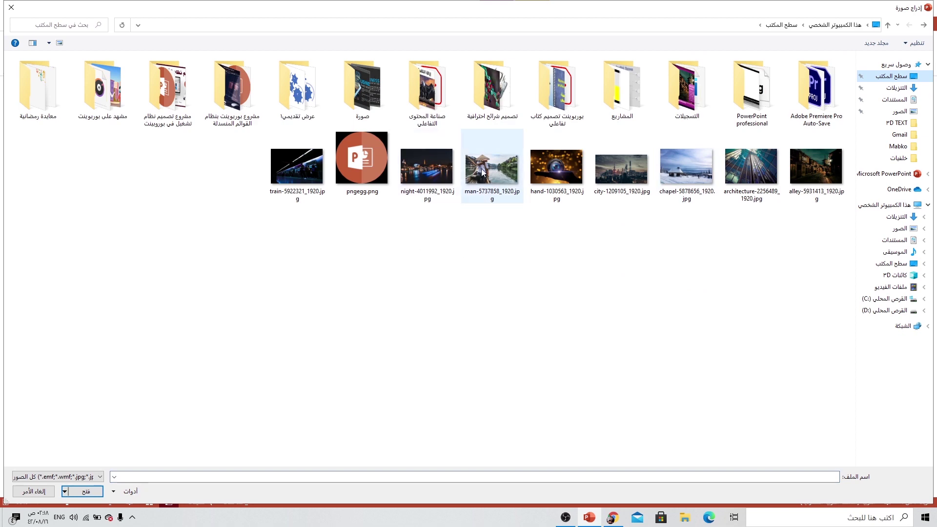
{"action": "left_click", "coordinate": [568, 168]}
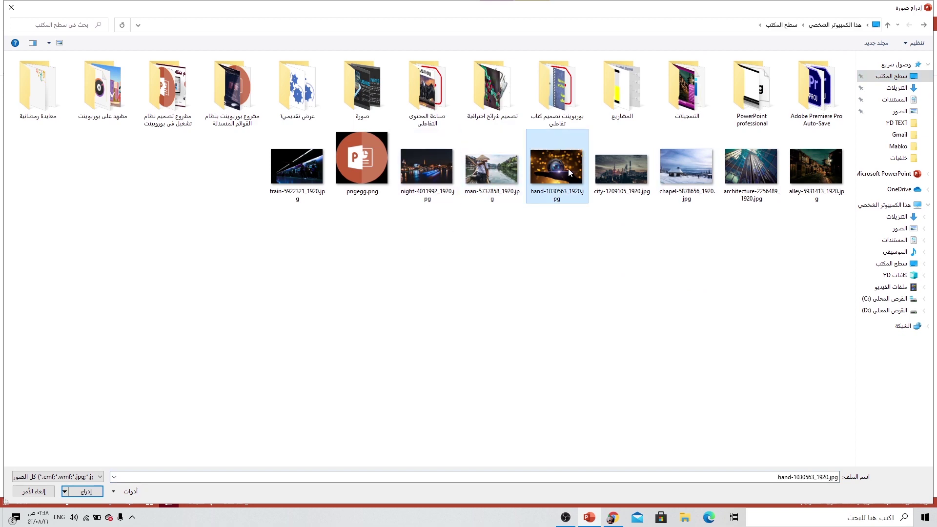
{"action": "left_click", "coordinate": [82, 491]}
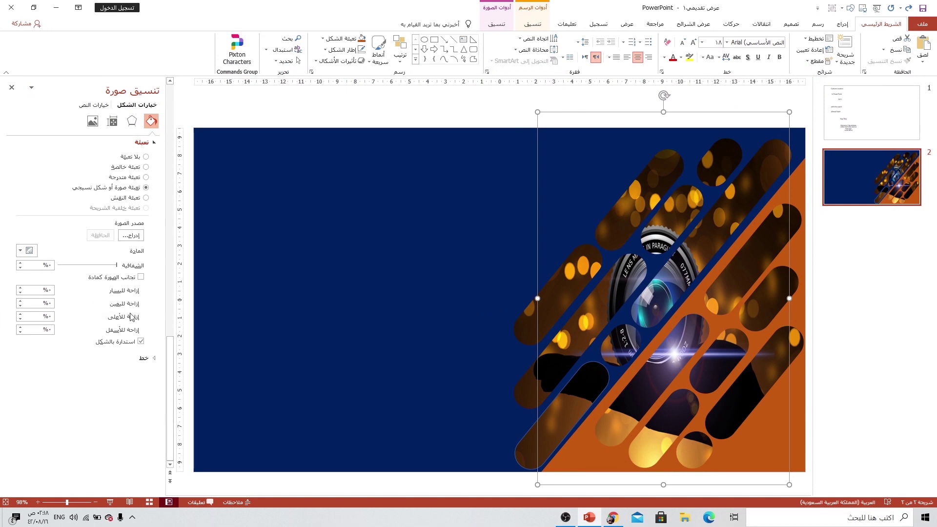
- Shift the lens photo right via picture offsets: right about -48%, top about -2%
{"action": "left_click", "coordinate": [20, 288]}
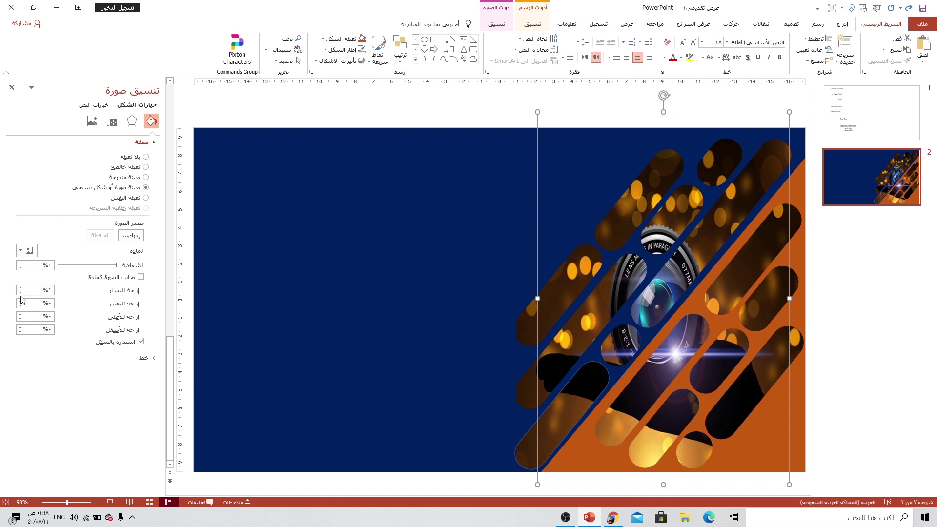
{"action": "left_click", "coordinate": [20, 294]}
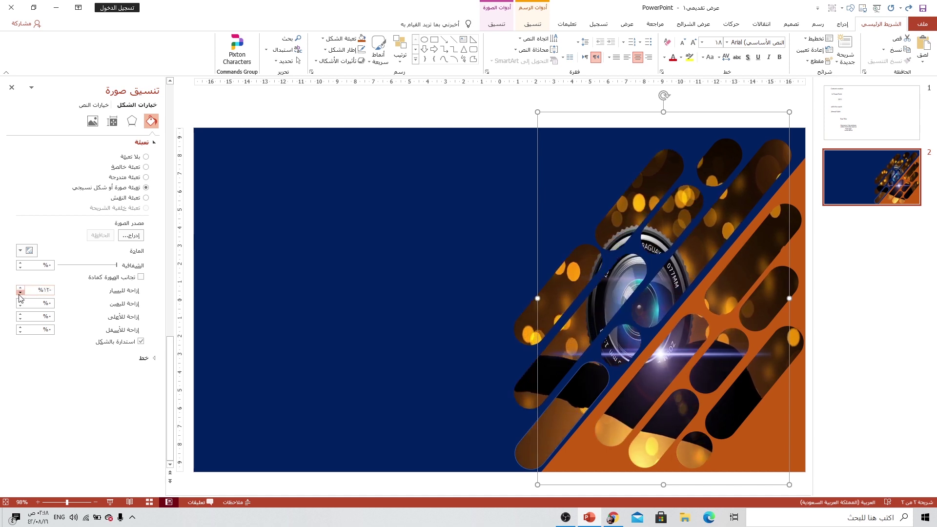
{"action": "left_click", "coordinate": [20, 302]}
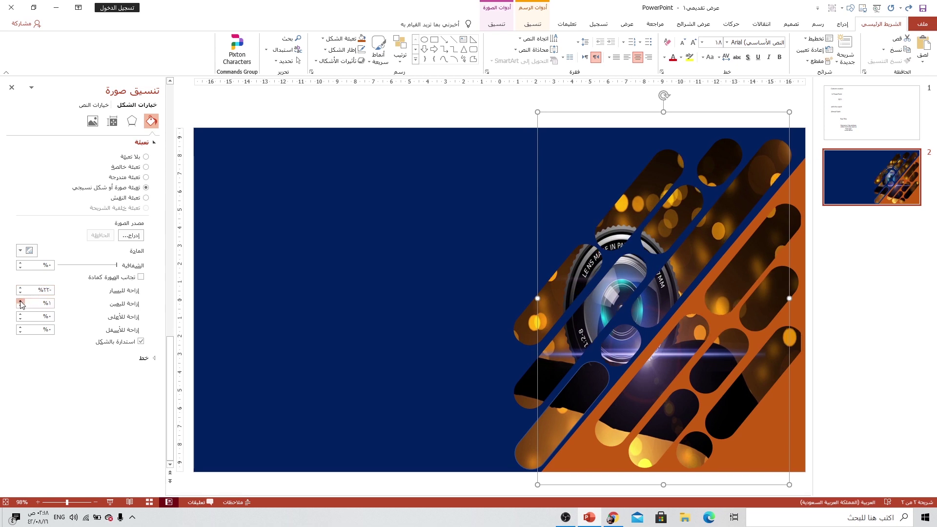
{"action": "left_click", "coordinate": [20, 305]}
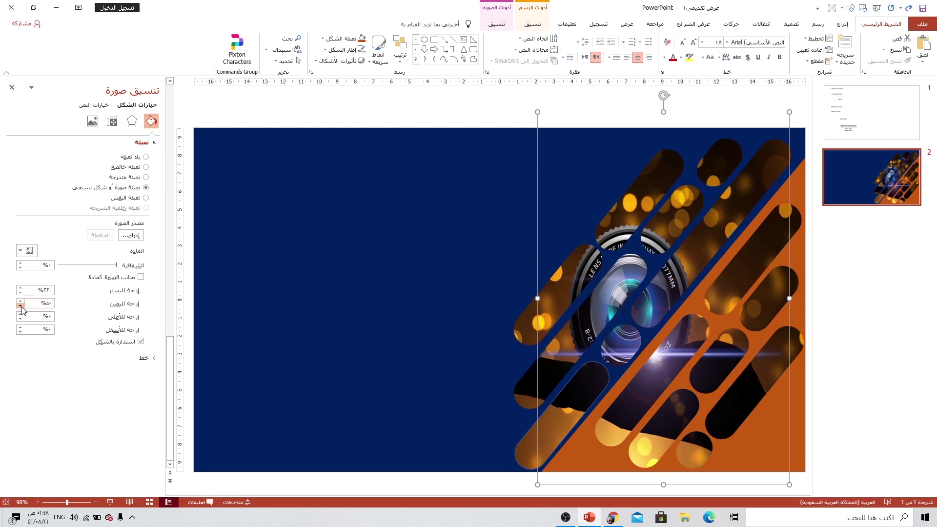
{"action": "left_click", "coordinate": [20, 306]}
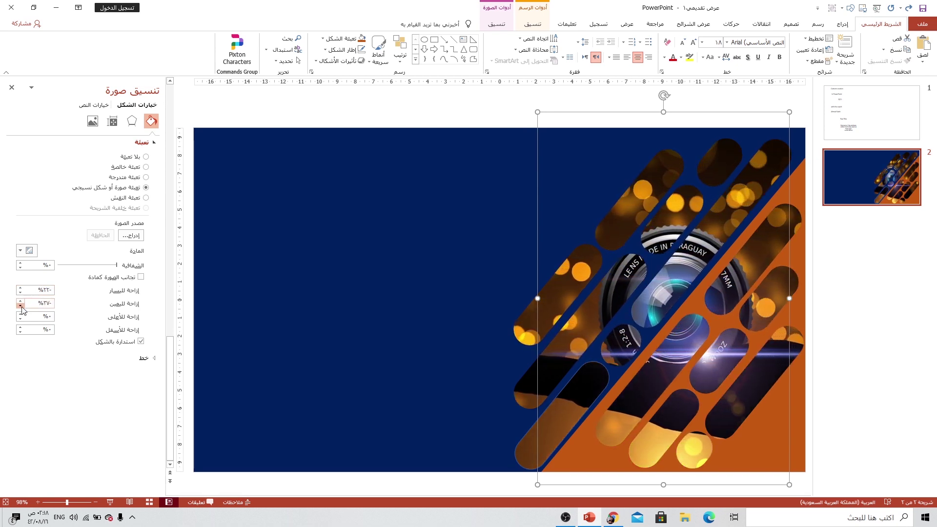
{"action": "left_click", "coordinate": [20, 305]}
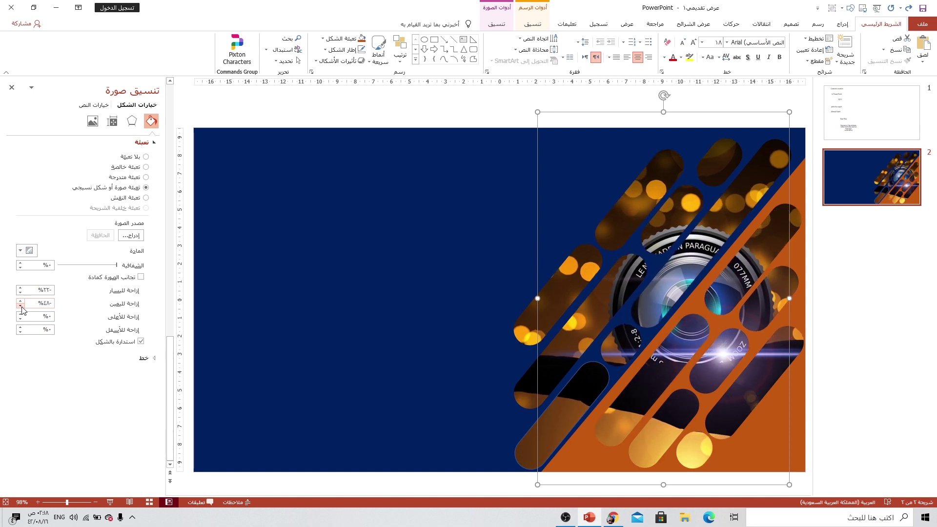
{"action": "left_click", "coordinate": [20, 320]}
{"action": "left_click", "coordinate": [20, 320]}
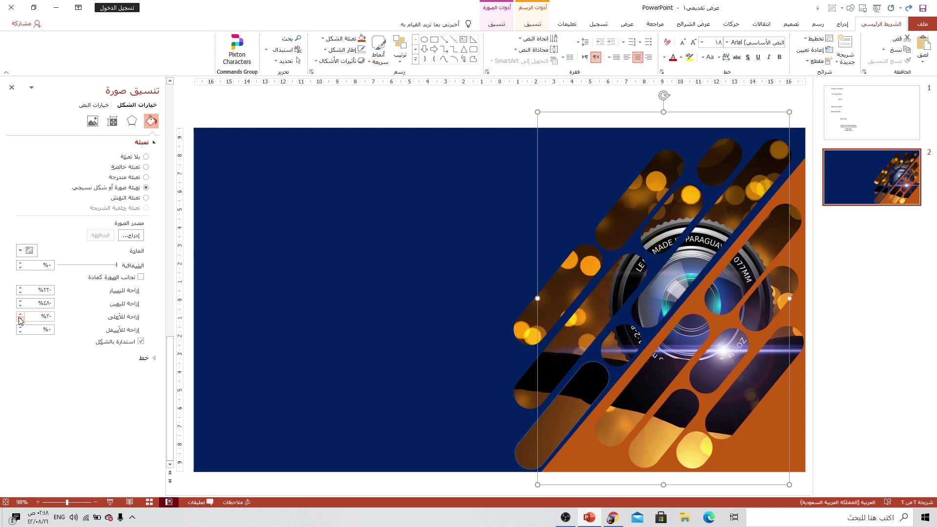
- Select eight individual pill strips inside the photo-filled group
{"action": "left_click", "coordinate": [497, 313]}
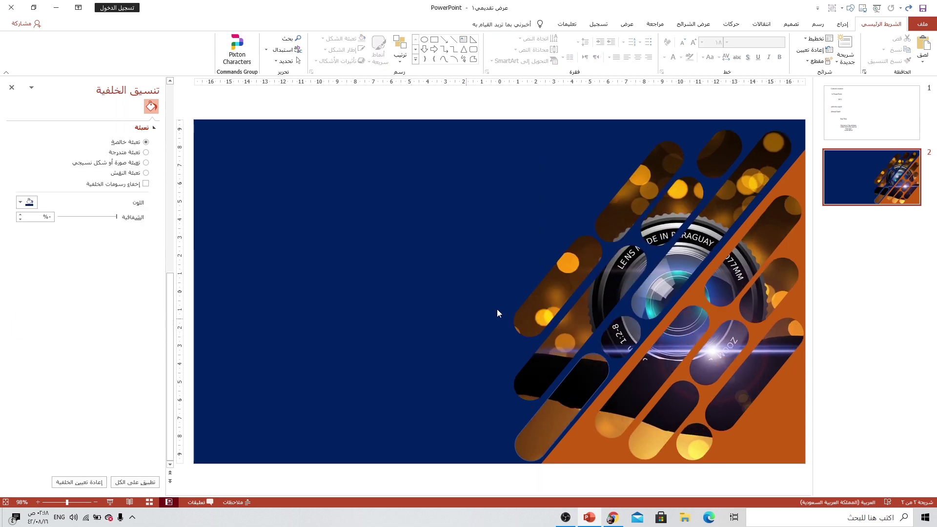
{"action": "double_click", "coordinate": [585, 279]}
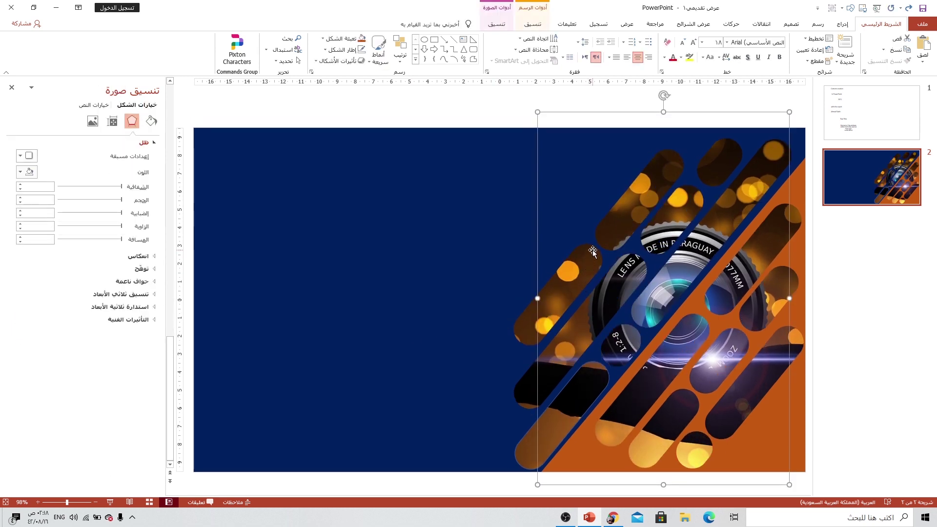
{"action": "left_click", "coordinate": [626, 208], "text": "shift"}
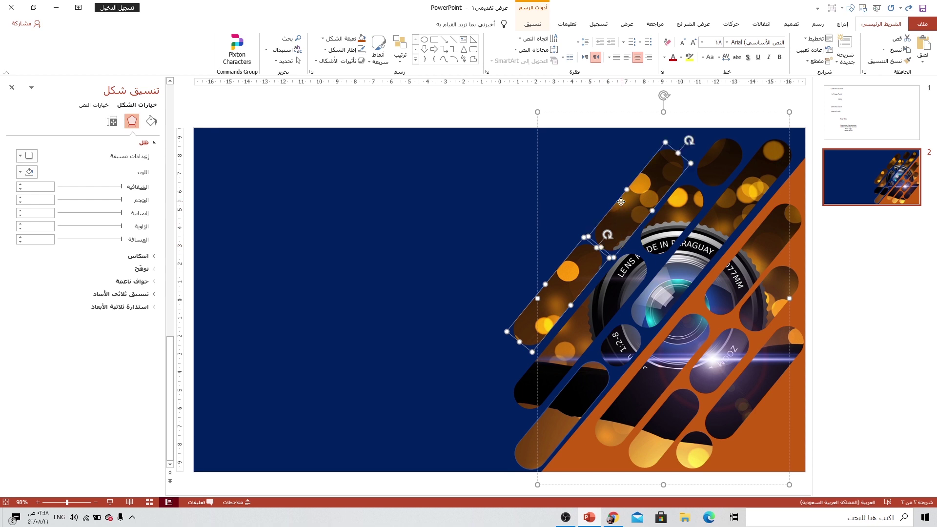
{"action": "left_click", "coordinate": [714, 172], "text": "shift"}
{"action": "left_click", "coordinate": [676, 226], "text": "shift"}
{"action": "left_click", "coordinate": [618, 282], "text": "shift"}
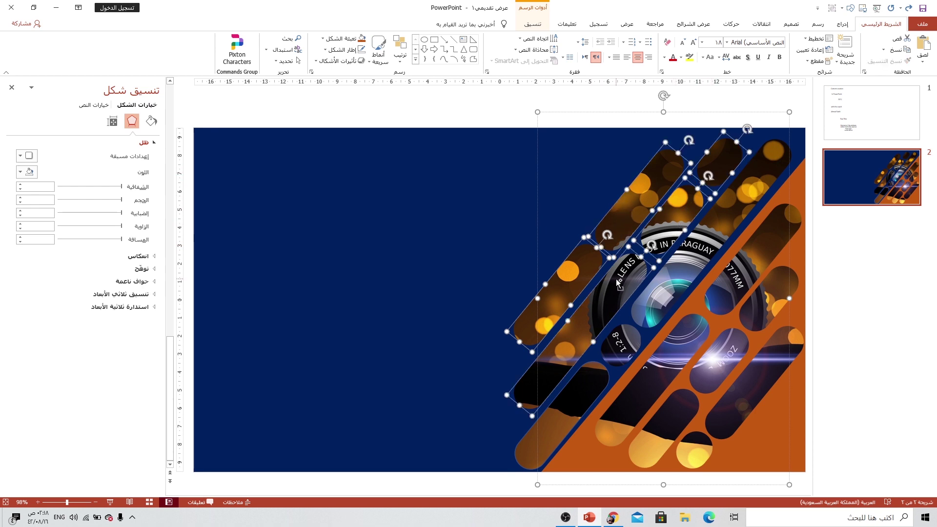
{"action": "left_click", "coordinate": [595, 386], "text": "shift"}
{"action": "left_click", "coordinate": [627, 342], "text": "shift"}
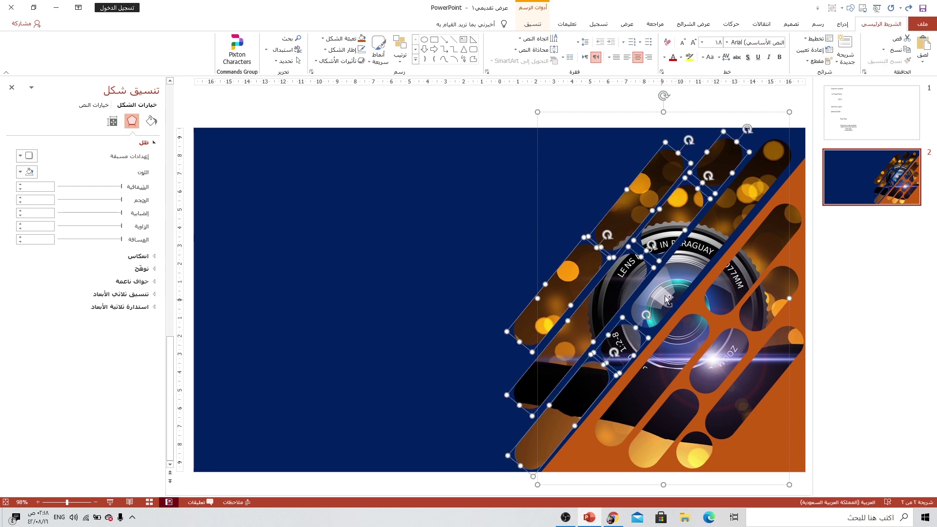
{"action": "left_click", "coordinate": [676, 274], "text": "shift"}
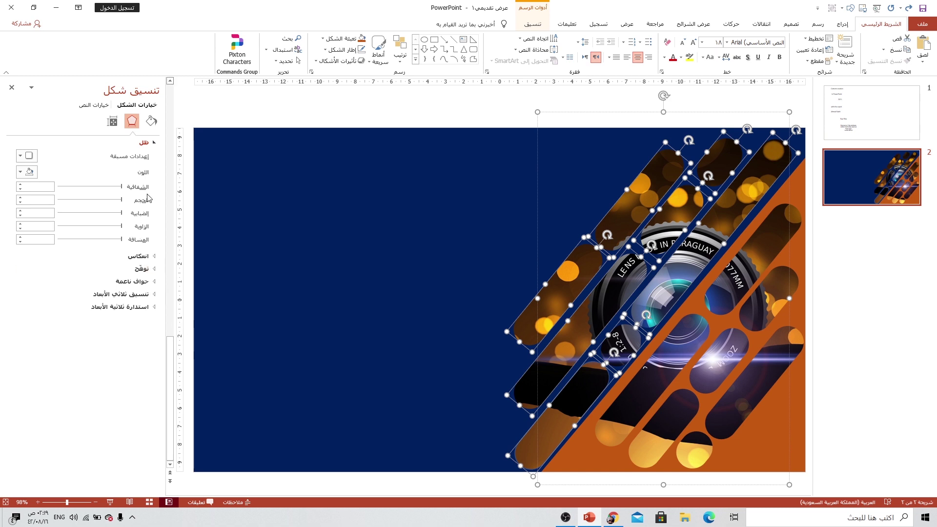
- Give the selected strips a solid orange outline 2.75 pt wide
{"action": "left_click", "coordinate": [152, 120]}
{"action": "left_click", "coordinate": [144, 224]}
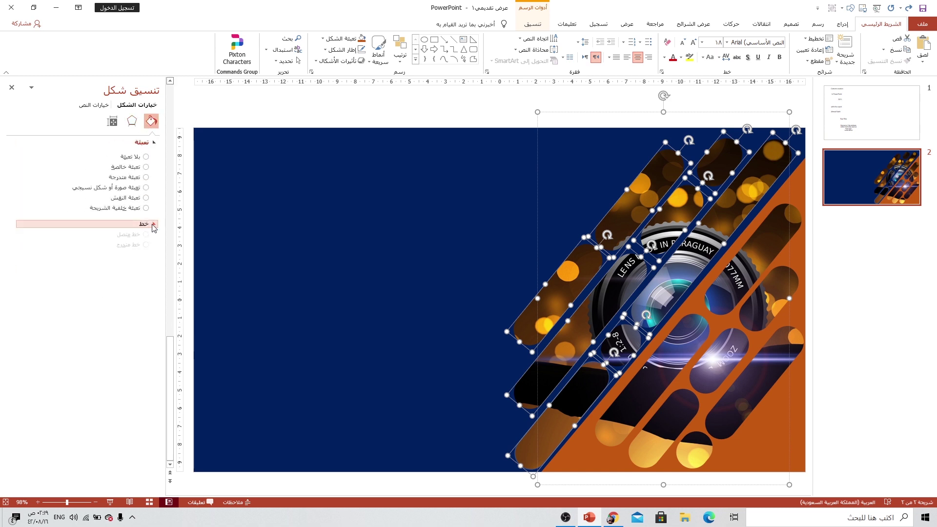
{"action": "left_click", "coordinate": [133, 249]}
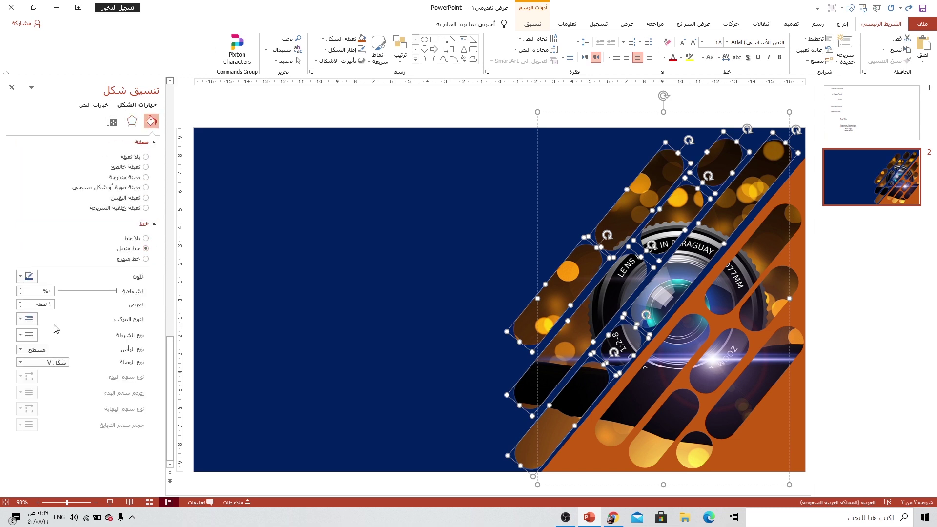
{"action": "left_click", "coordinate": [23, 277]}
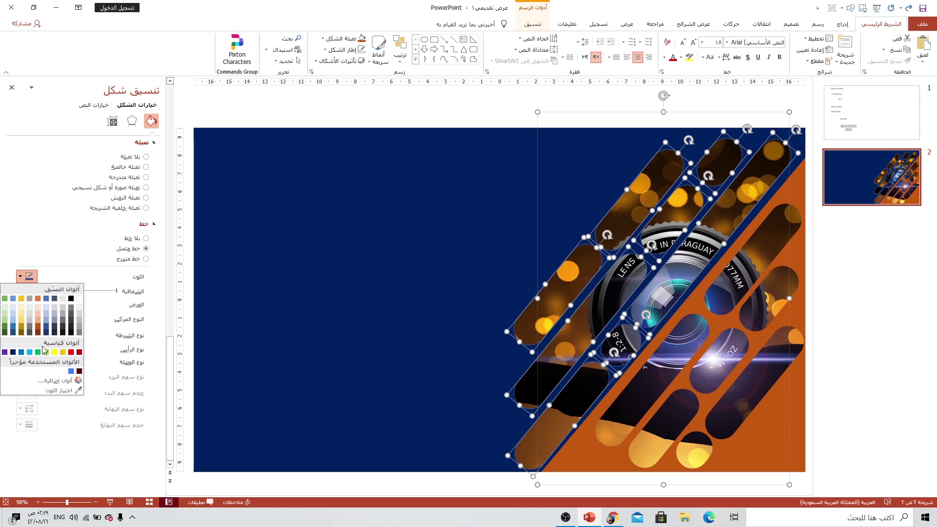
{"action": "left_click", "coordinate": [38, 327]}
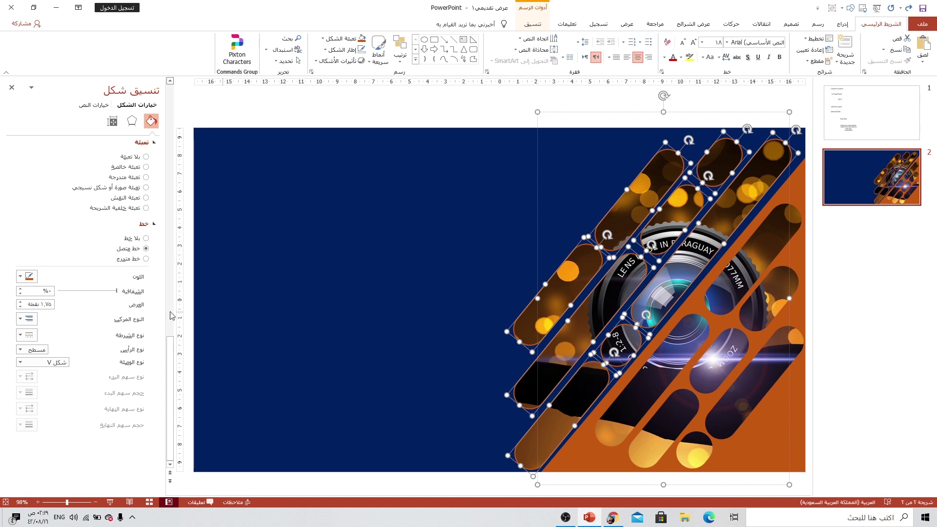
{"action": "left_click", "coordinate": [20, 302]}
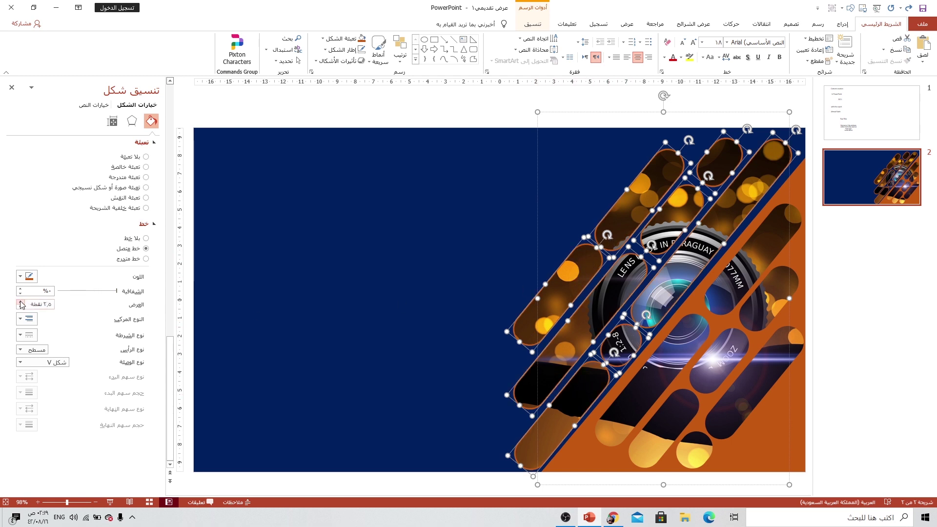
{"action": "left_click", "coordinate": [20, 302]}
- Apply an inner shadow to the strips with 33% transparency and 12 pt distance
{"action": "left_click", "coordinate": [133, 121]}
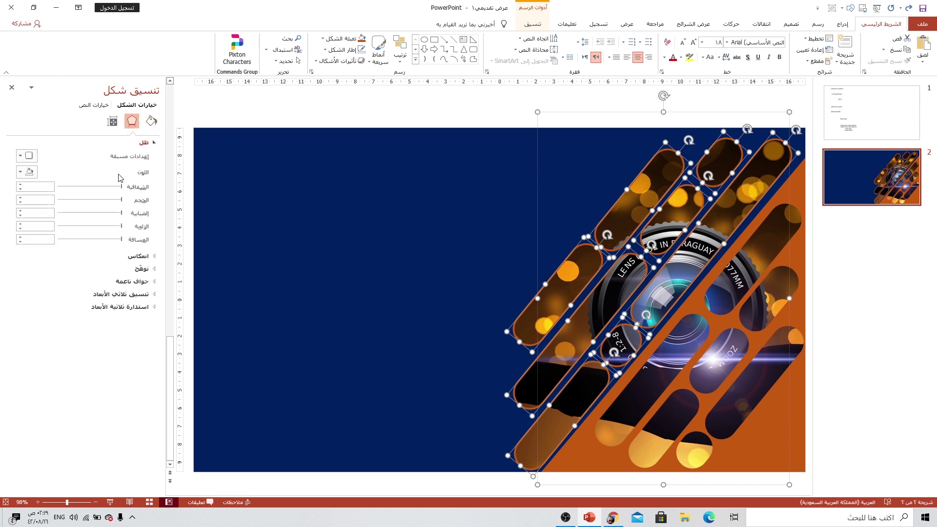
{"action": "left_click", "coordinate": [29, 156]}
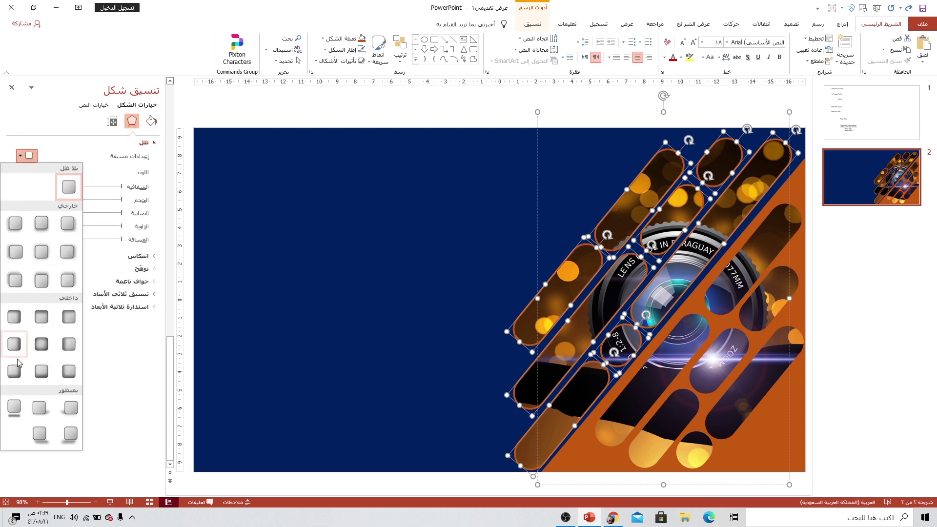
{"action": "left_click", "coordinate": [68, 318]}
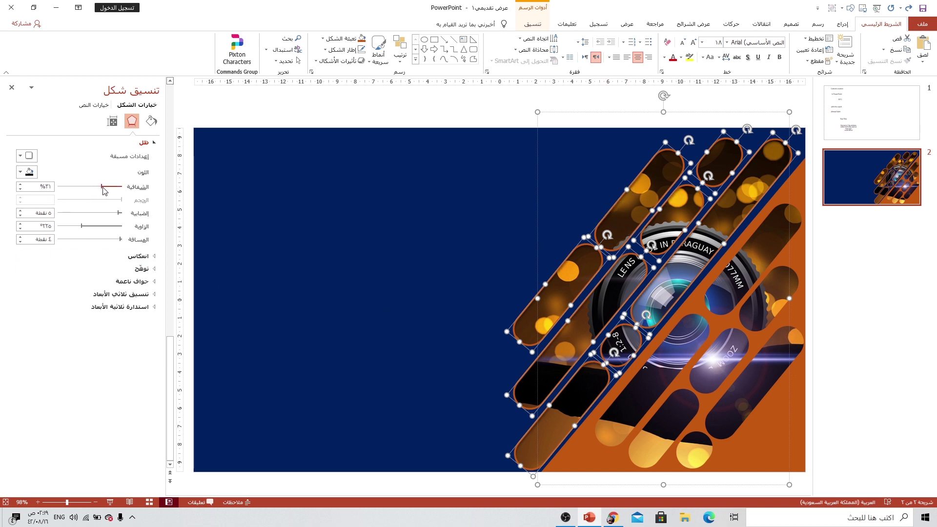
{"action": "left_click_drag", "start_coordinate": [107, 192], "coordinate": [110, 191]}
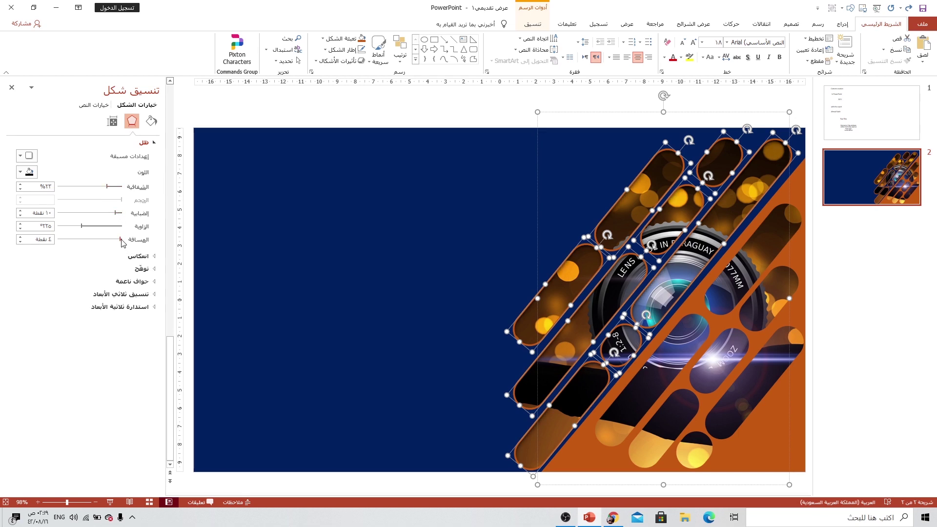
{"action": "left_click_drag", "start_coordinate": [121, 240], "coordinate": [119, 240]}
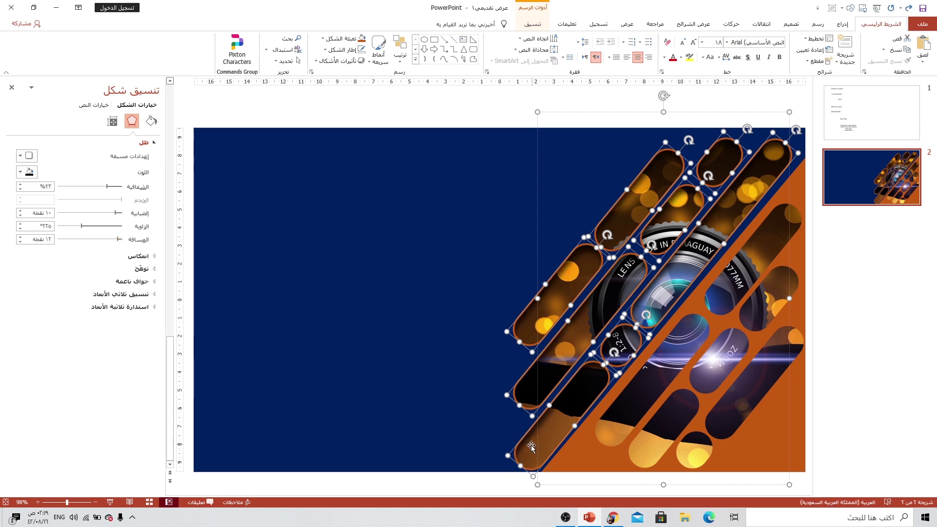
{"action": "left_click", "coordinate": [466, 396]}
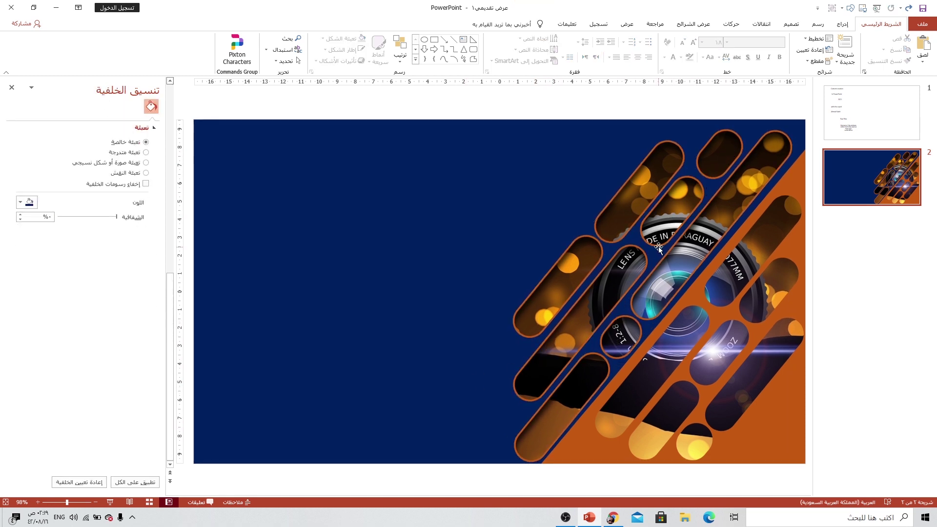
- Copy one pill's outline and shadow styling onto five other pills, including the ZOOM pill
{"action": "left_click", "coordinate": [632, 288]}
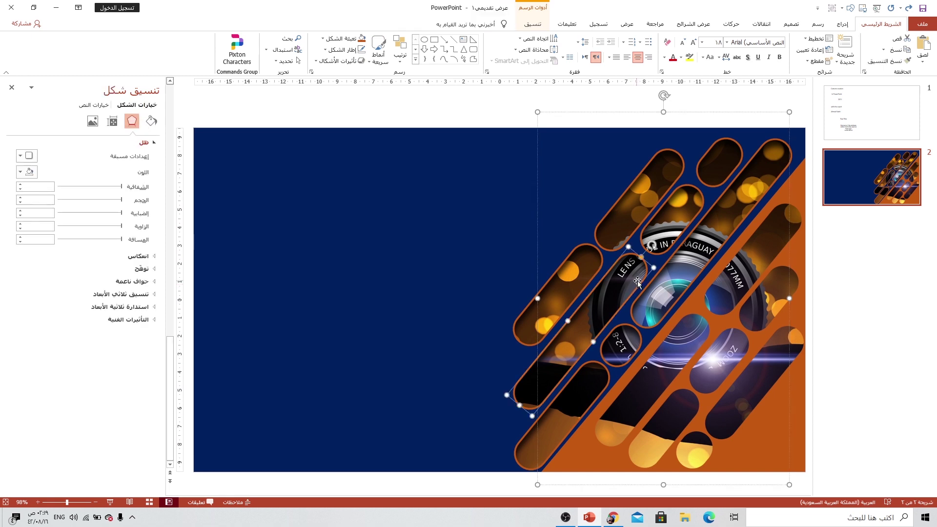
{"action": "double_click", "coordinate": [901, 64]}
{"action": "left_click", "coordinate": [763, 250]}
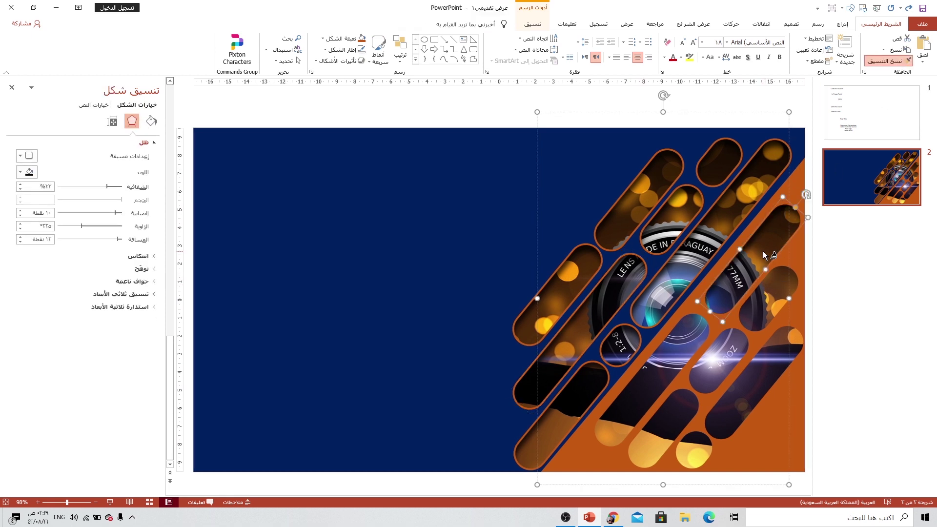
{"action": "left_click", "coordinate": [678, 344]}
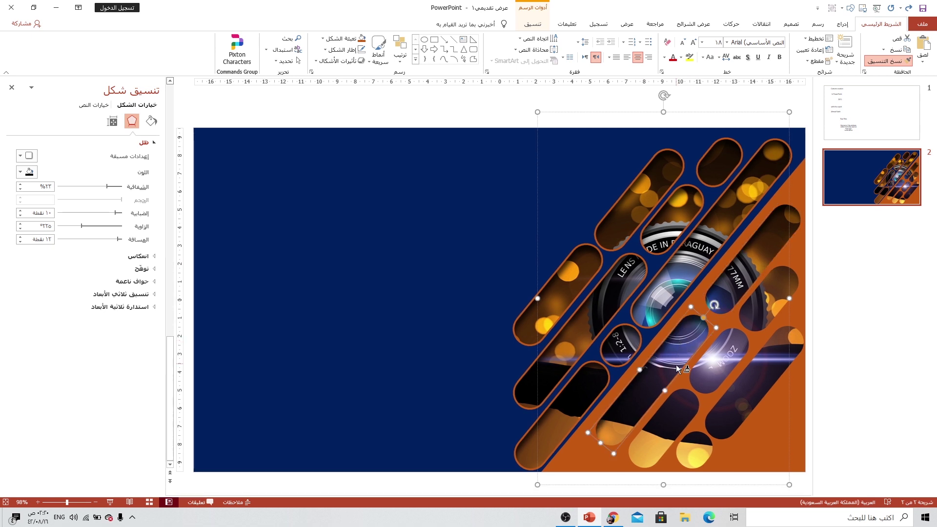
{"action": "left_click", "coordinate": [756, 311]}
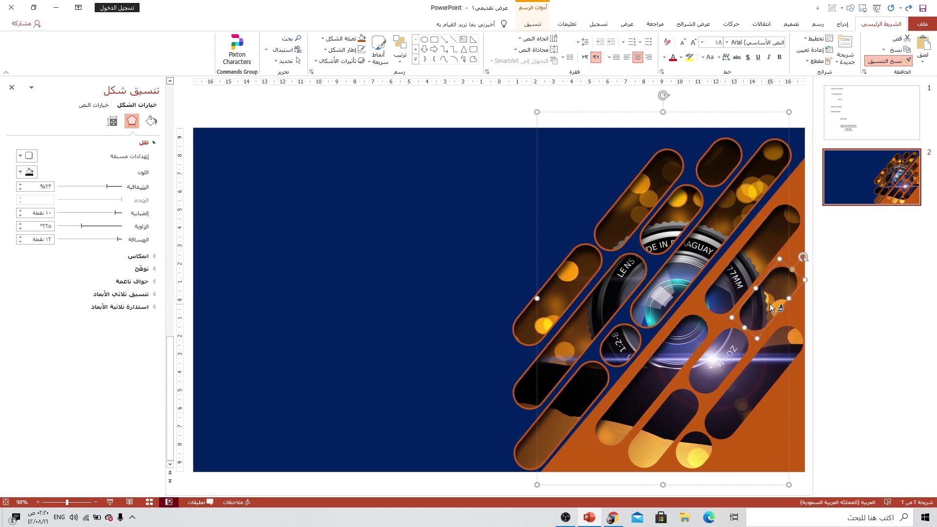
{"action": "left_click", "coordinate": [708, 381]}
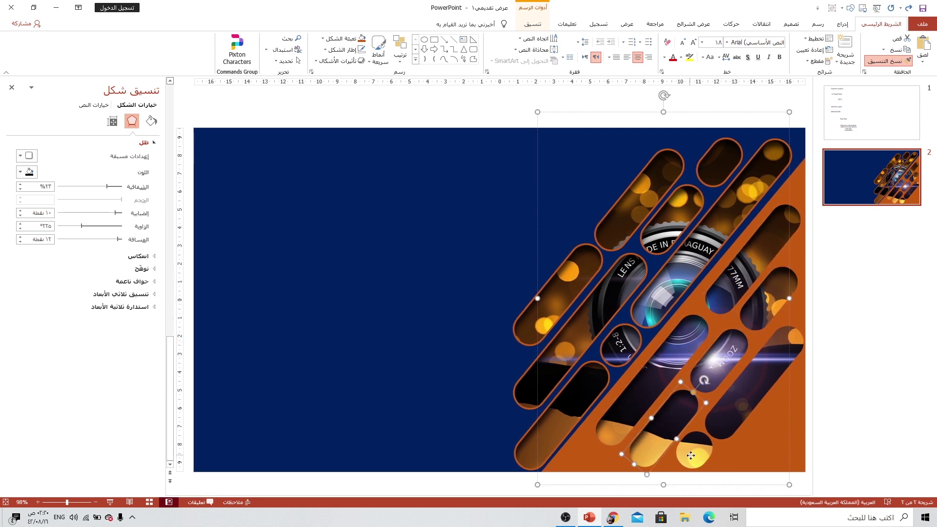
{"action": "left_click", "coordinate": [748, 390]}
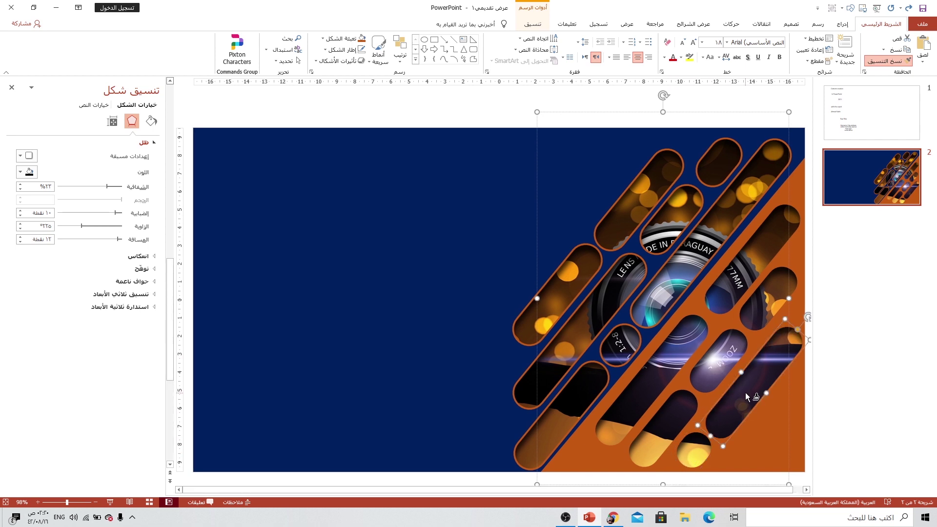
{"action": "key", "text": "Escape"}
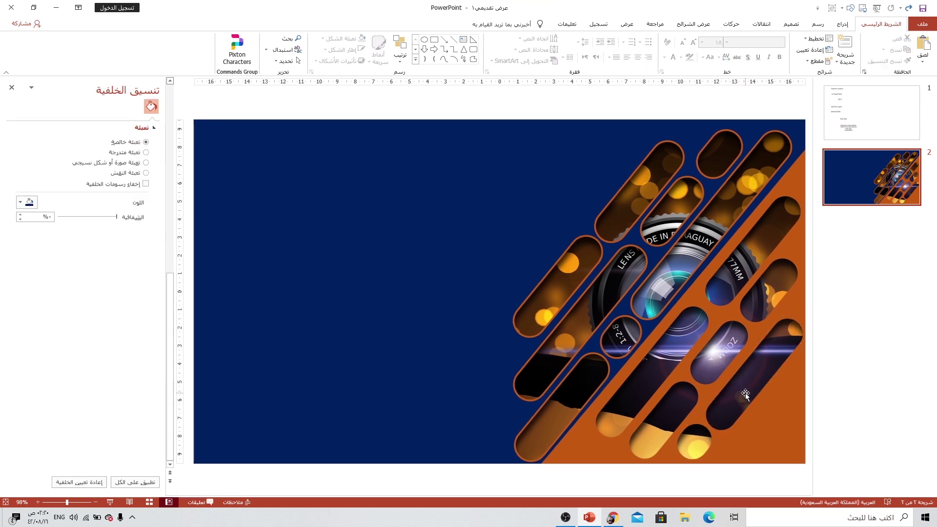
- Give the selected lower pills dark blue outlines in Format Shape's Fill & Line
{"action": "left_click", "coordinate": [746, 395]}
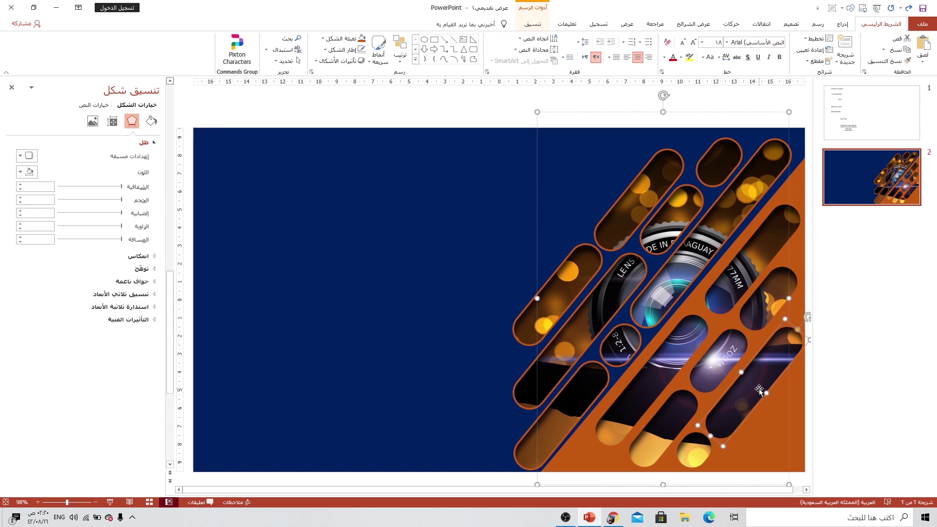
{"action": "left_click", "coordinate": [652, 441], "text": "ctrl"}
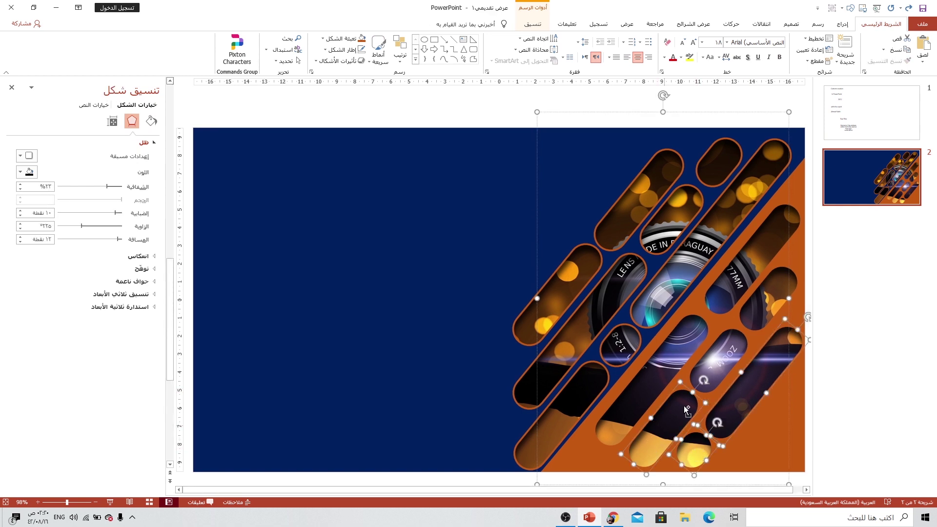
{"action": "left_click", "coordinate": [722, 358], "text": "ctrl"}
{"action": "left_click", "coordinate": [768, 297], "text": "ctrl"}
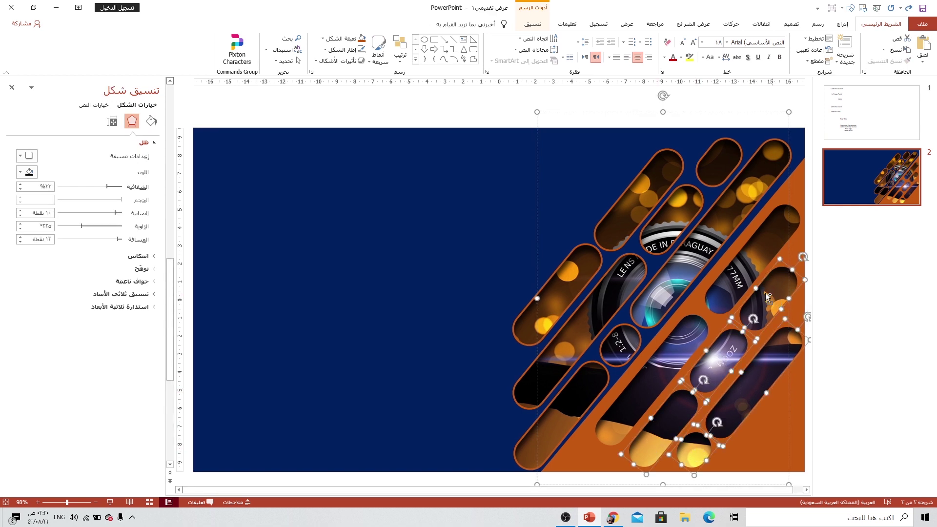
{"action": "left_click", "coordinate": [756, 263], "text": "ctrl"}
{"action": "left_click", "coordinate": [675, 350], "text": "ctrl"}
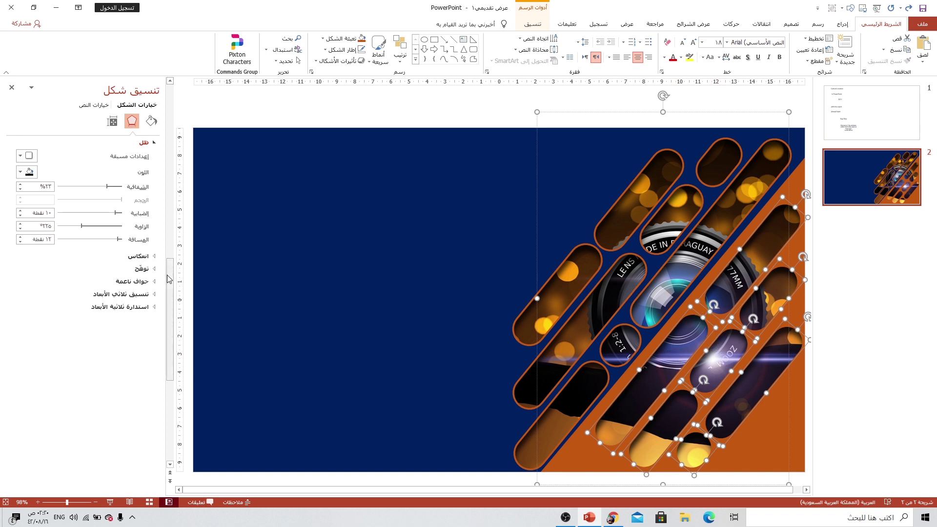
{"action": "left_click", "coordinate": [151, 121]}
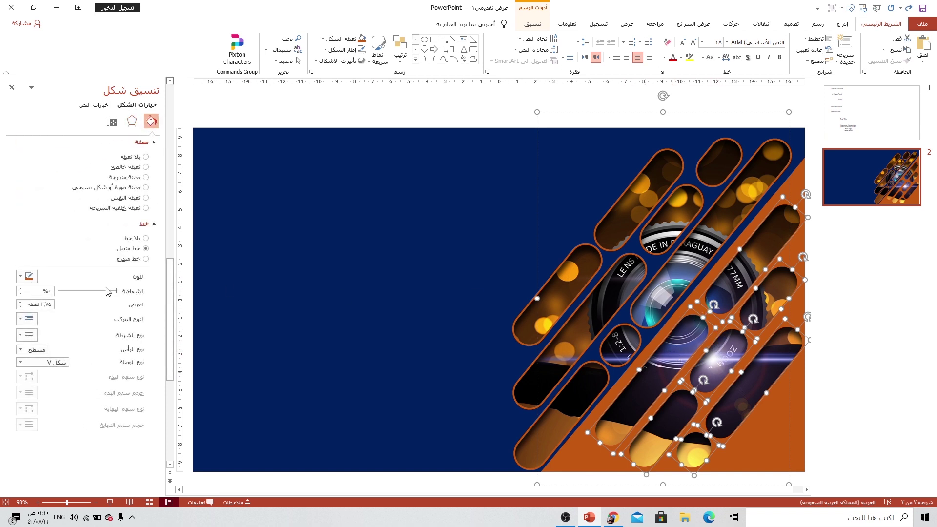
{"action": "left_click", "coordinate": [27, 277]}
{"action": "left_click", "coordinate": [13, 352]}
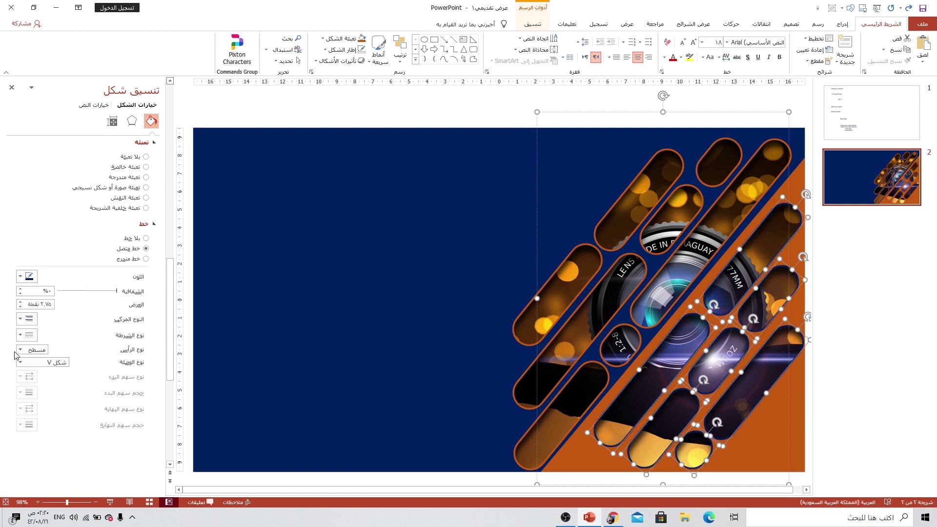
{"action": "left_click", "coordinate": [406, 370]}
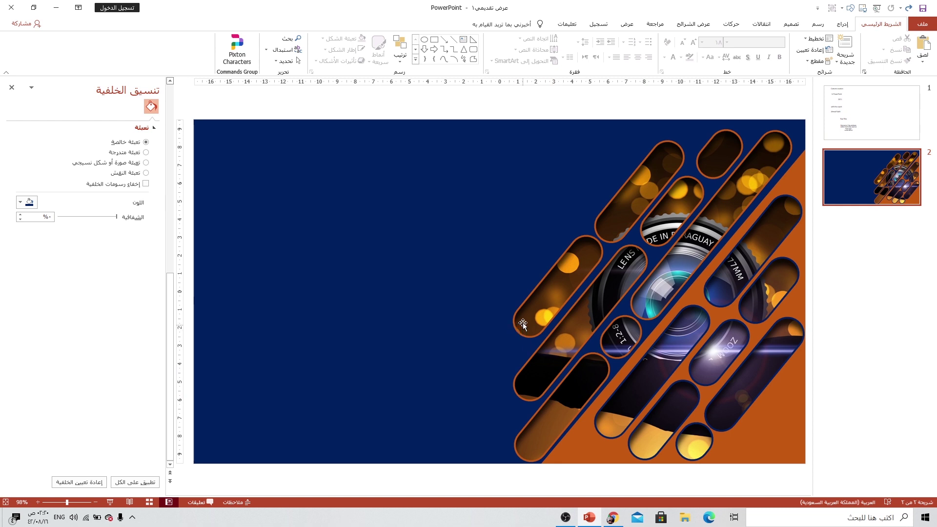
- Copy the five title text boxes from slide 1 onto slide 2 and make them white
{"action": "key", "text": "Page_Up"}
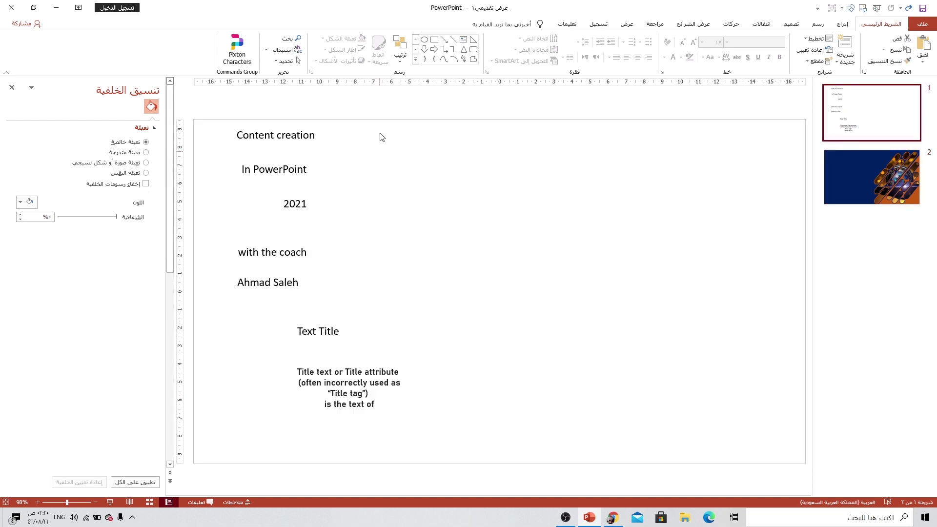
{"action": "left_click_drag", "start_coordinate": [374, 107], "coordinate": [188, 323]}
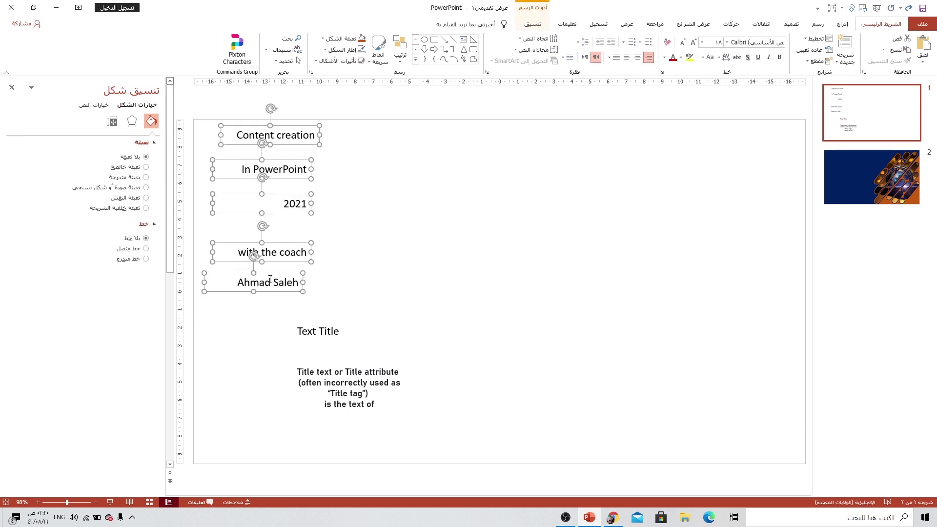
{"action": "left_click", "coordinate": [830, 161]}
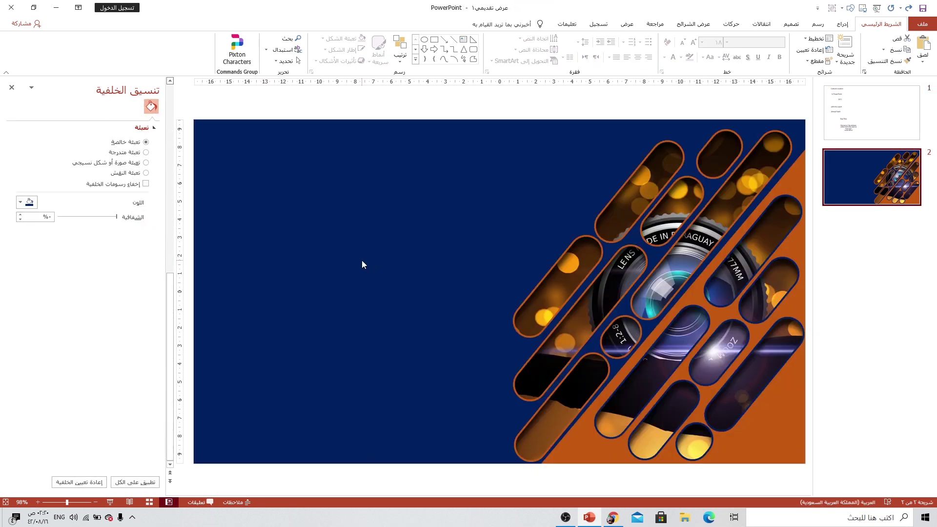
{"action": "key", "text": "ctrl+v"}
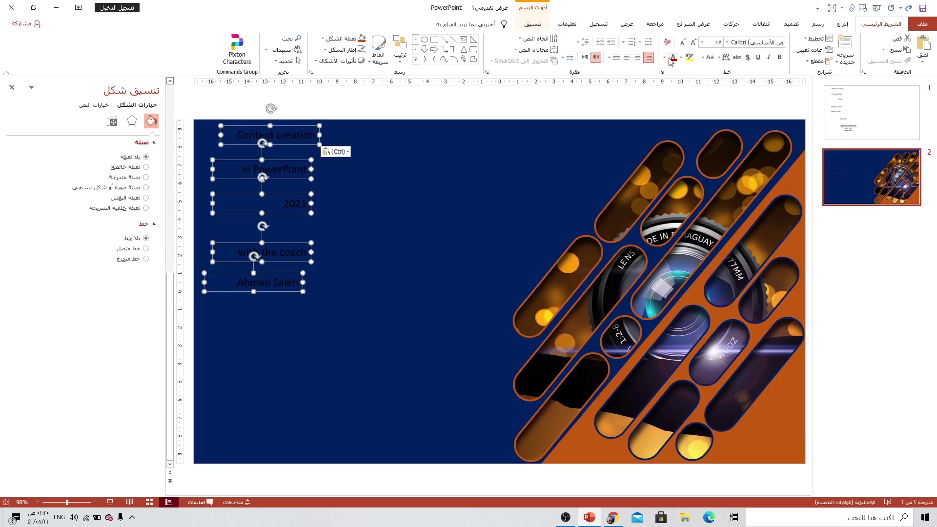
{"action": "left_click", "coordinate": [669, 60]}
{"action": "left_click", "coordinate": [674, 83]}
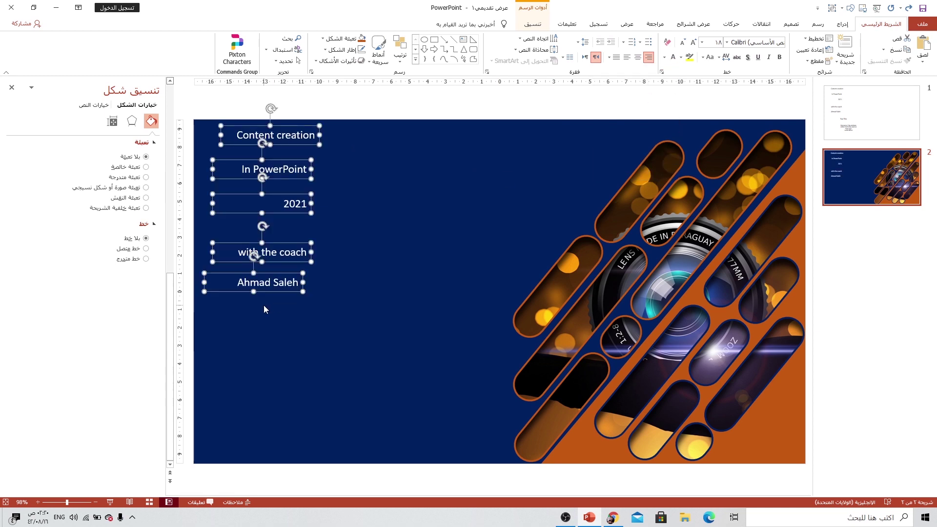
- Move the text boxes toward the centre and place 'Content creation' at the upper left
{"action": "left_click_drag", "start_coordinate": [268, 294], "coordinate": [372, 410]}
{"action": "left_click", "coordinate": [473, 211]}
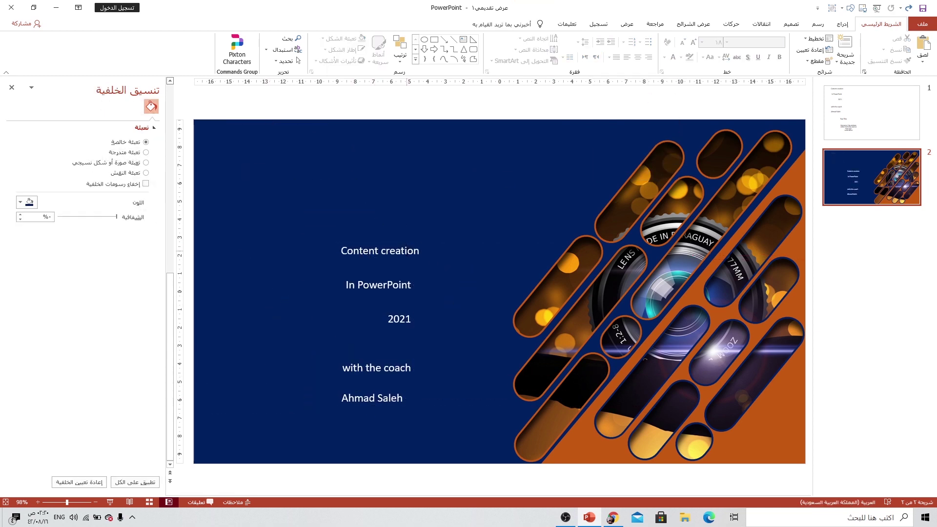
{"action": "left_click", "coordinate": [420, 250]}
{"action": "left_click_drag", "start_coordinate": [424, 242], "coordinate": [340, 154]}
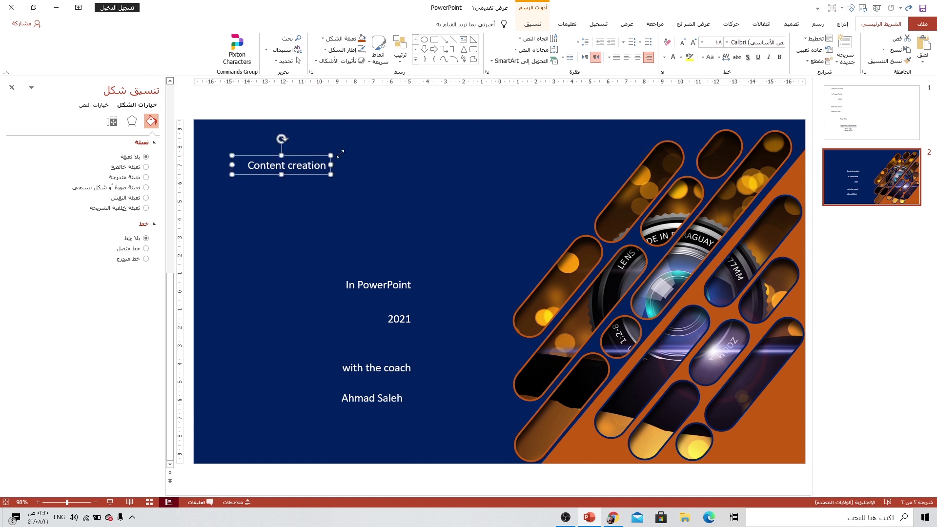
- Enlarge 'Content creation', widen its box to one line, and nudge it up-left
{"action": "left_click", "coordinate": [693, 43]}
{"action": "left_click", "coordinate": [693, 43]}
{"action": "left_click", "coordinate": [693, 43]}
{"action": "left_click", "coordinate": [693, 43]}
{"action": "left_click", "coordinate": [693, 43]}
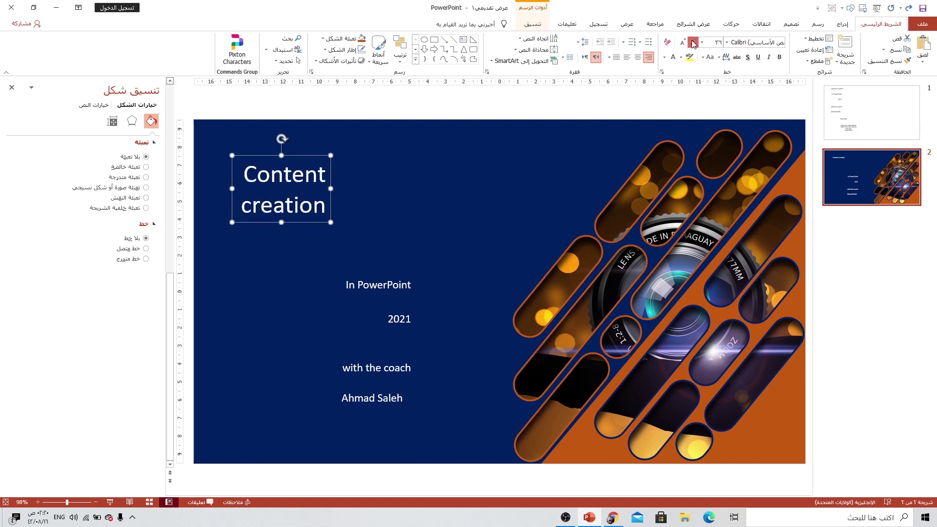
{"action": "left_click", "coordinate": [693, 43]}
{"action": "left_click", "coordinate": [693, 43]}
{"action": "left_click_drag", "start_coordinate": [328, 225], "coordinate": [495, 219]}
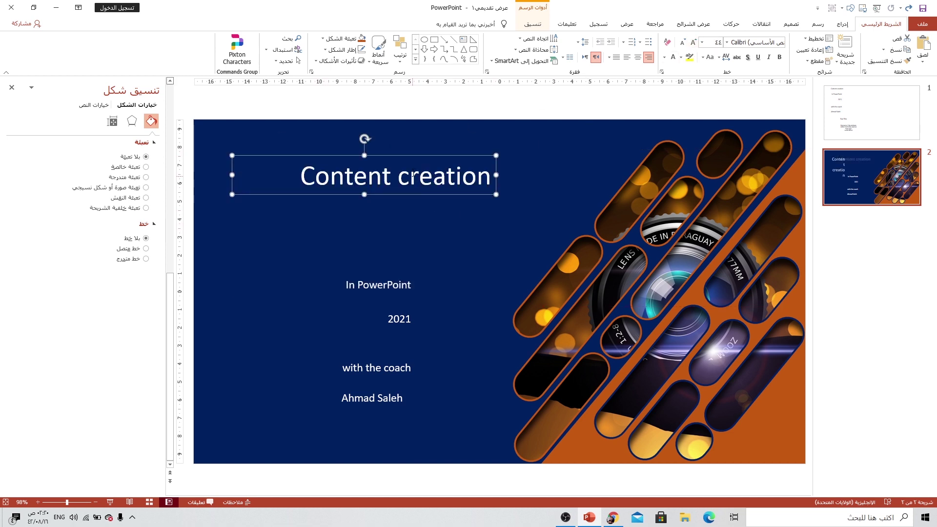
{"action": "left_click_drag", "start_coordinate": [417, 153], "coordinate": [409, 144]}
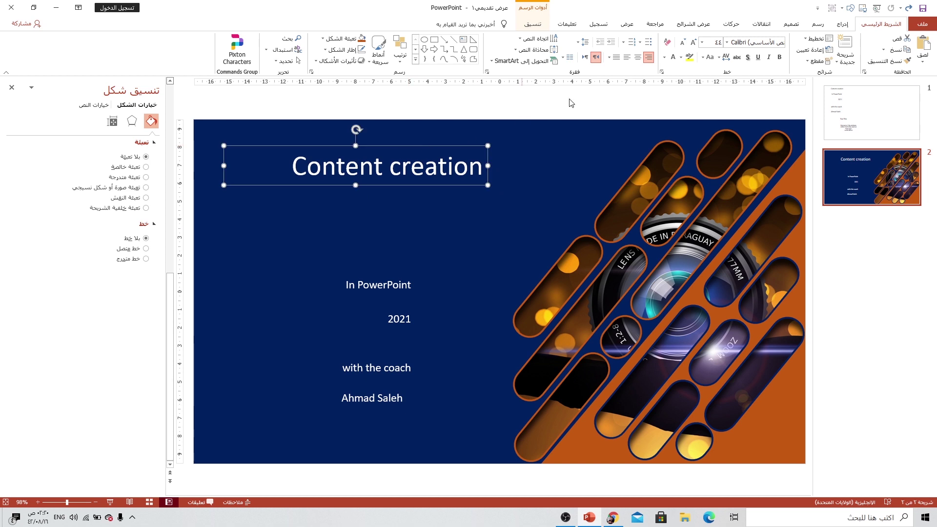
- Centre the title, set it in Bahnschrift SemiBold, and enlarge it further on one line
{"action": "left_click", "coordinate": [637, 58]}
{"action": "left_click", "coordinate": [727, 43]}
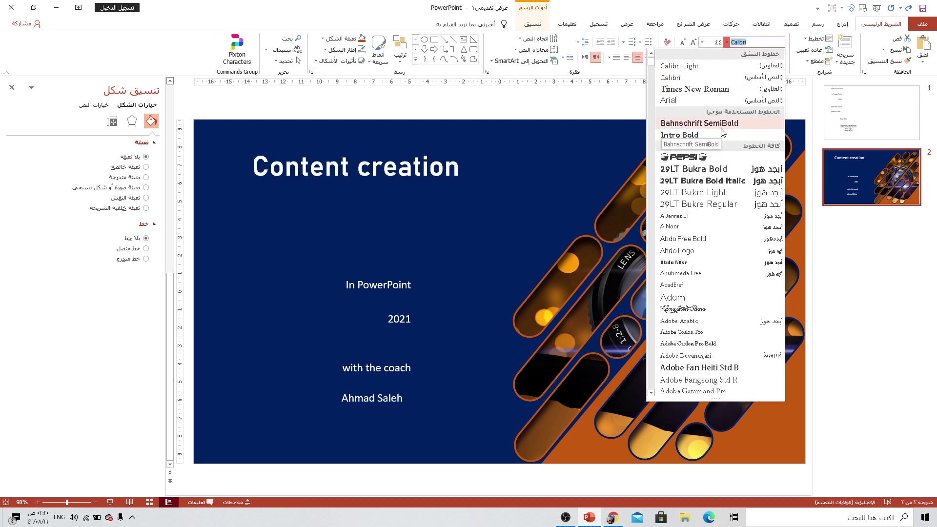
{"action": "left_click", "coordinate": [721, 126]}
{"action": "left_click", "coordinate": [694, 43]}
{"action": "left_click", "coordinate": [695, 42]}
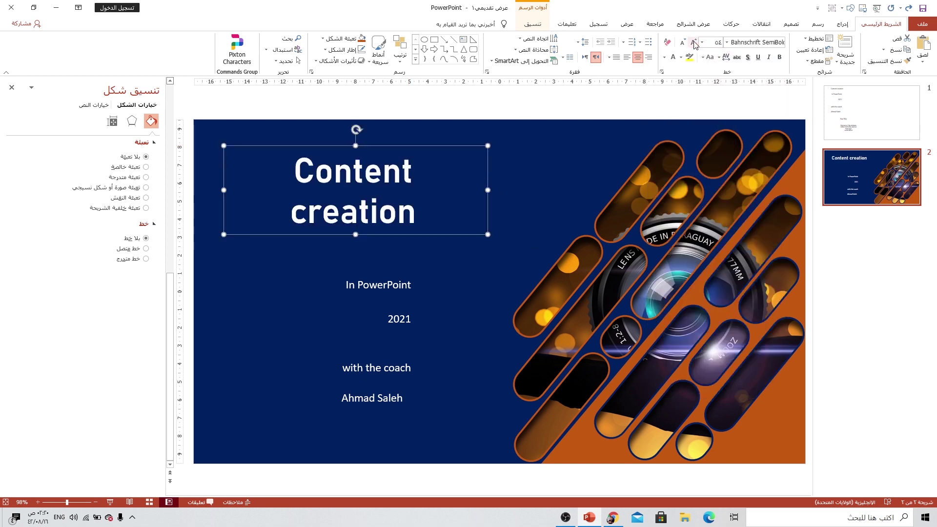
{"action": "left_click_drag", "start_coordinate": [487, 235], "coordinate": [517, 210]}
- Move 'In PowerPoint' under the title, set it in 29LT Bukra Bold, and enlarge it
{"action": "left_click", "coordinate": [370, 284]}
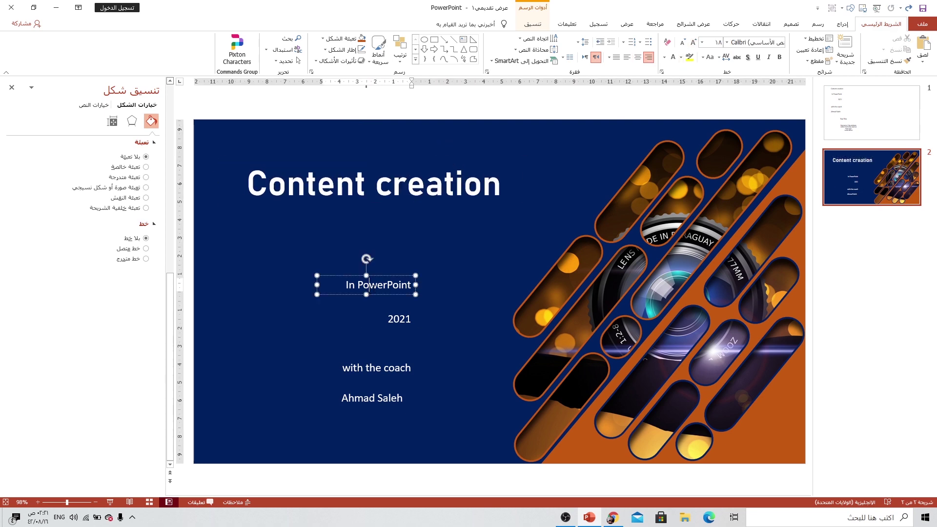
{"action": "left_click_drag", "start_coordinate": [394, 276], "coordinate": [390, 237]}
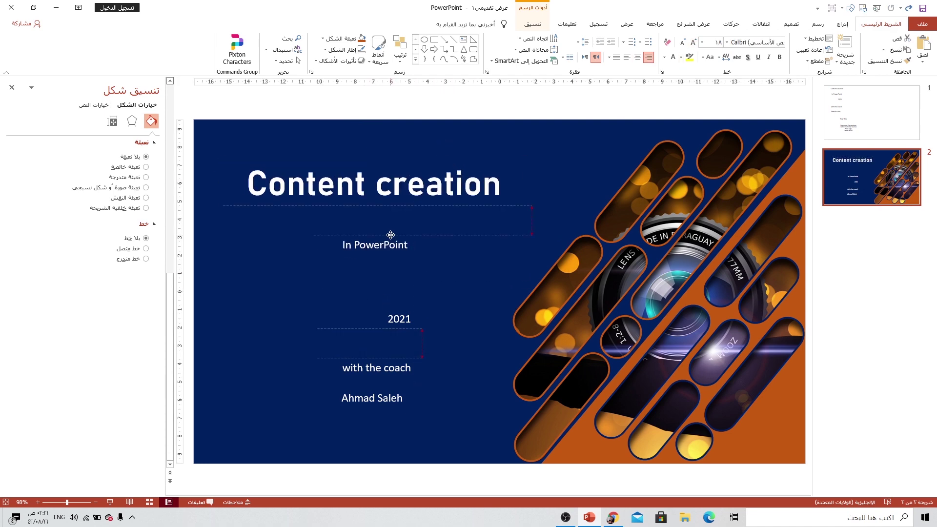
{"action": "left_click", "coordinate": [727, 42]}
{"action": "left_click", "coordinate": [693, 43]}
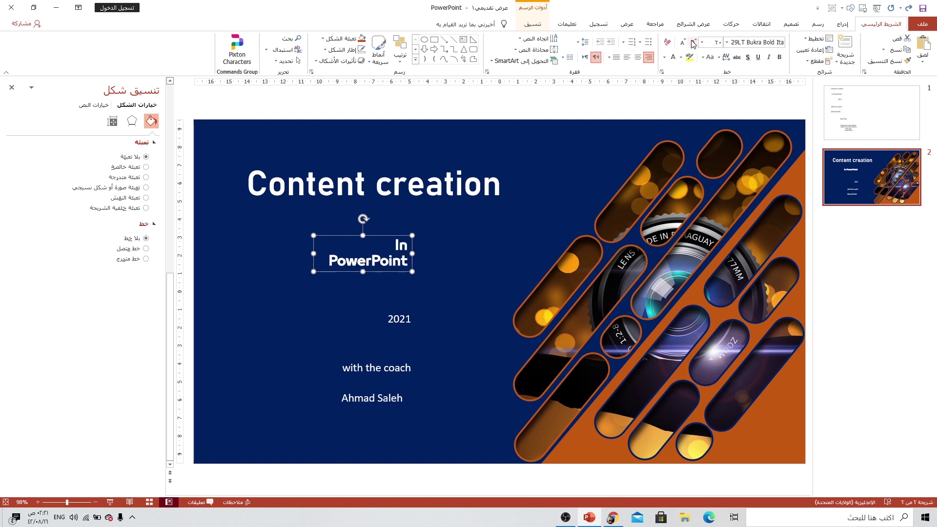
{"action": "left_click", "coordinate": [693, 42]}
{"action": "left_click", "coordinate": [693, 42]}
{"action": "left_click", "coordinate": [693, 42]}
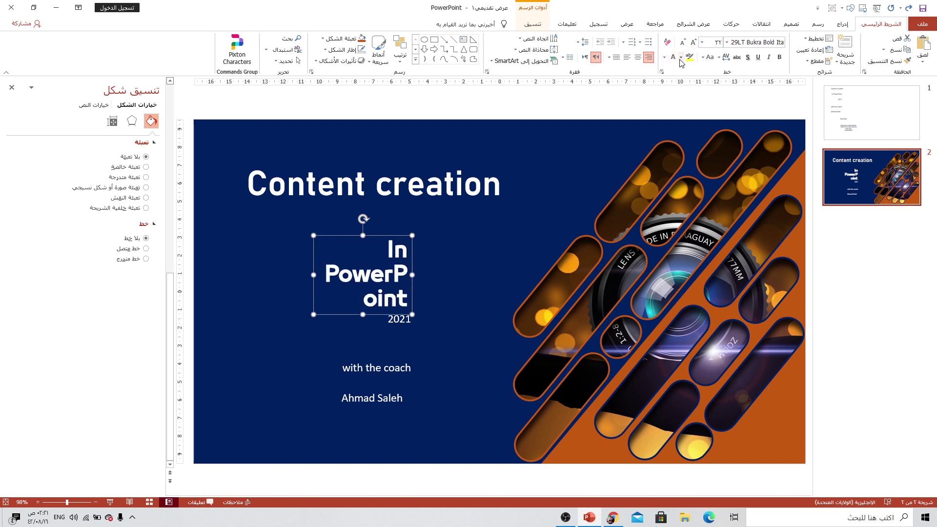
- Colour 'In PowerPoint' with the slide's orange and centre it on one line beneath the title
{"action": "left_click", "coordinate": [665, 57]}
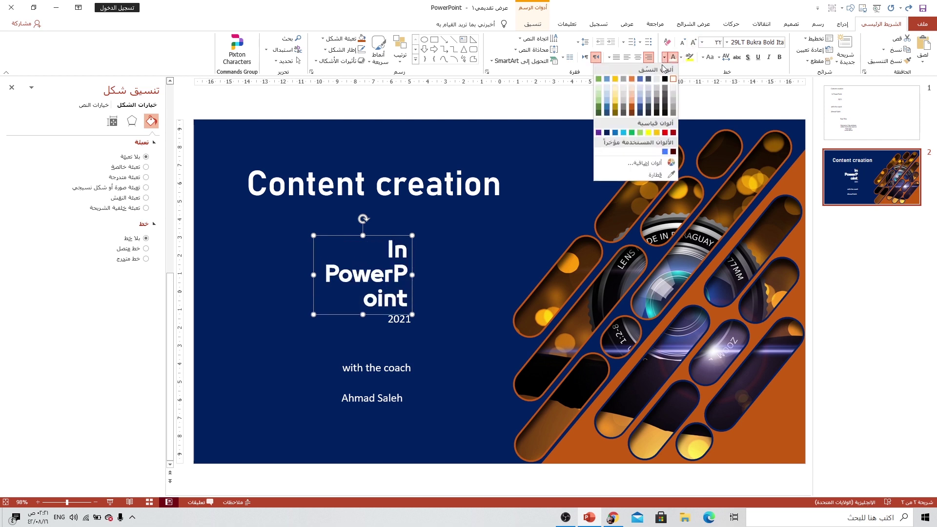
{"action": "left_click", "coordinate": [635, 170]}
{"action": "left_click", "coordinate": [773, 413]}
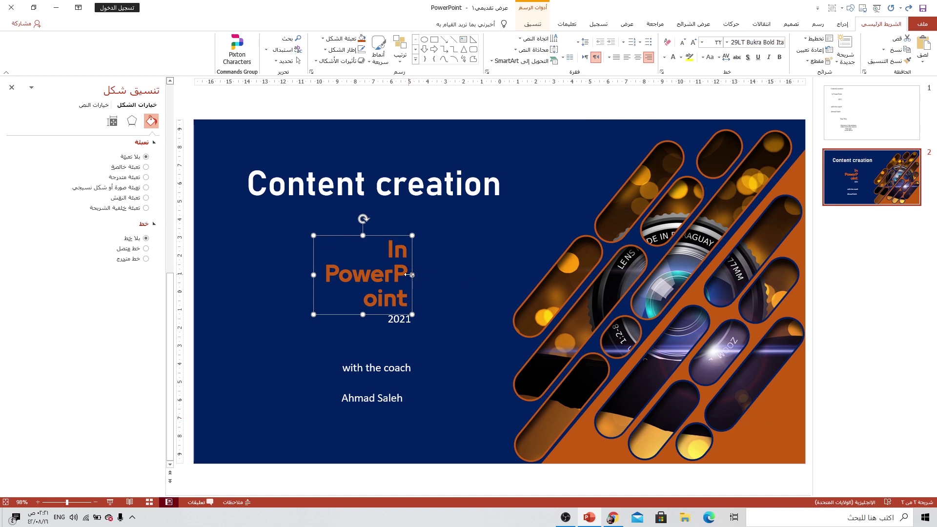
{"action": "left_click_drag", "start_coordinate": [410, 275], "coordinate": [503, 274]}
{"action": "left_click_drag", "start_coordinate": [414, 195], "coordinate": [413, 209]}
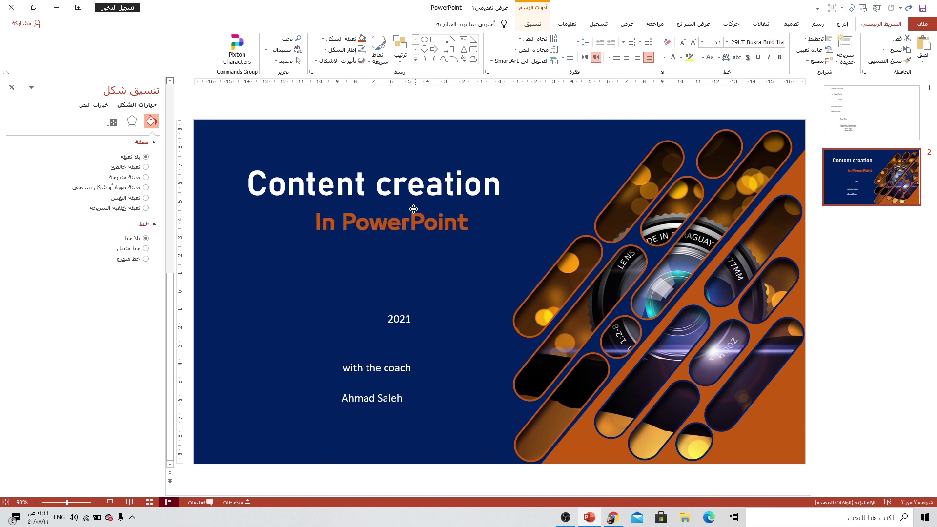
{"action": "left_click", "coordinate": [637, 57]}
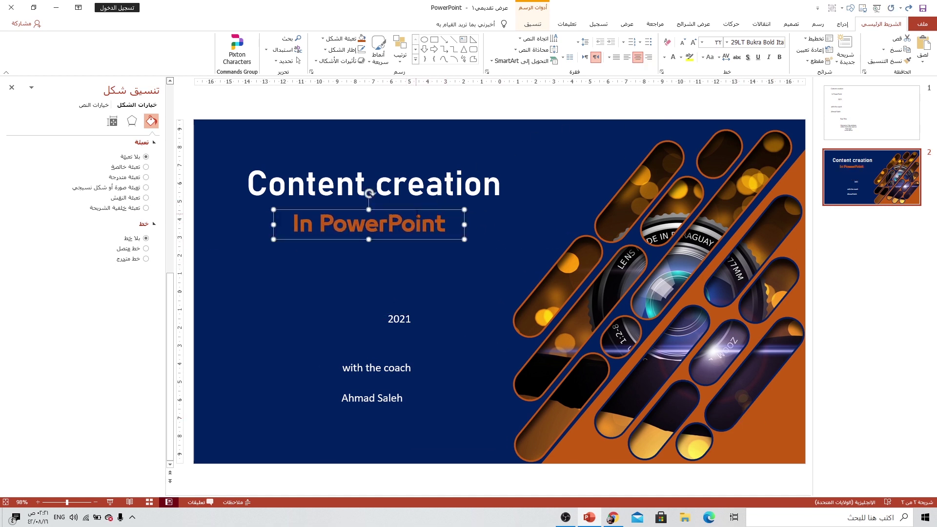
{"action": "left_click_drag", "start_coordinate": [419, 215], "coordinate": [422, 215]}
- Give 'In PowerPoint' a thicker white text outline
{"action": "left_click", "coordinate": [528, 31]}
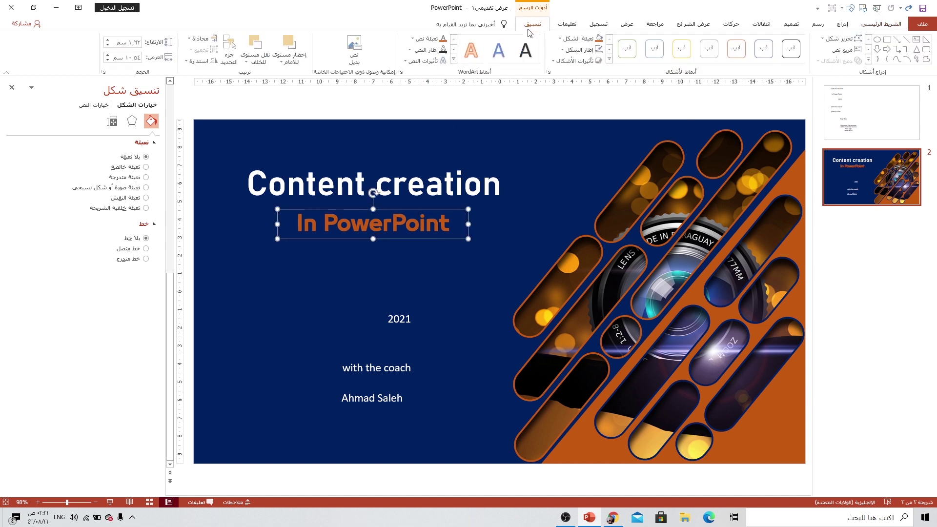
{"action": "left_click", "coordinate": [418, 50]}
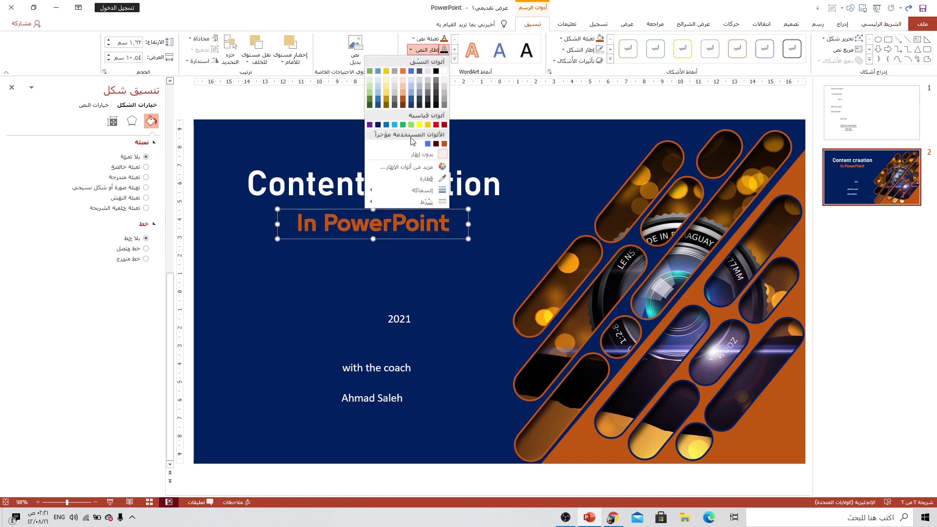
{"action": "left_click", "coordinate": [444, 72]}
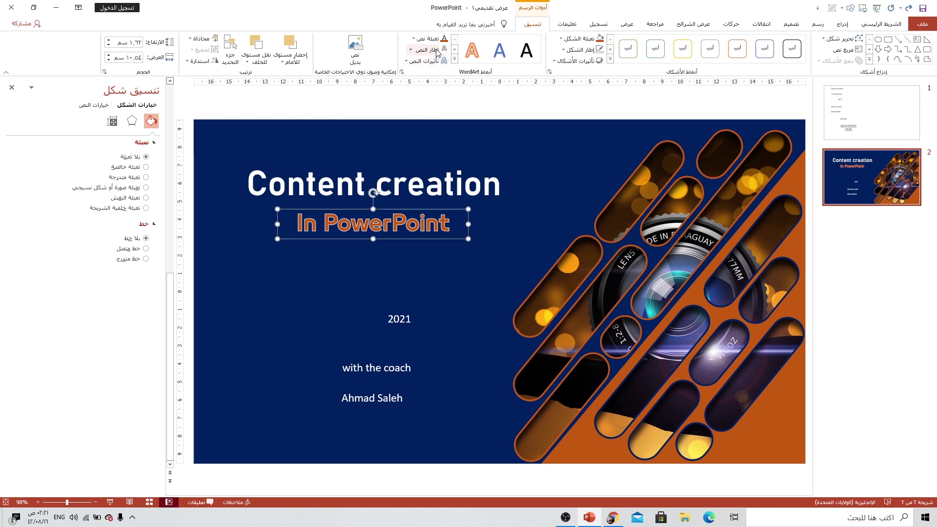
{"action": "left_click", "coordinate": [424, 49]}
{"action": "mouse_move", "coordinate": [410, 189]}
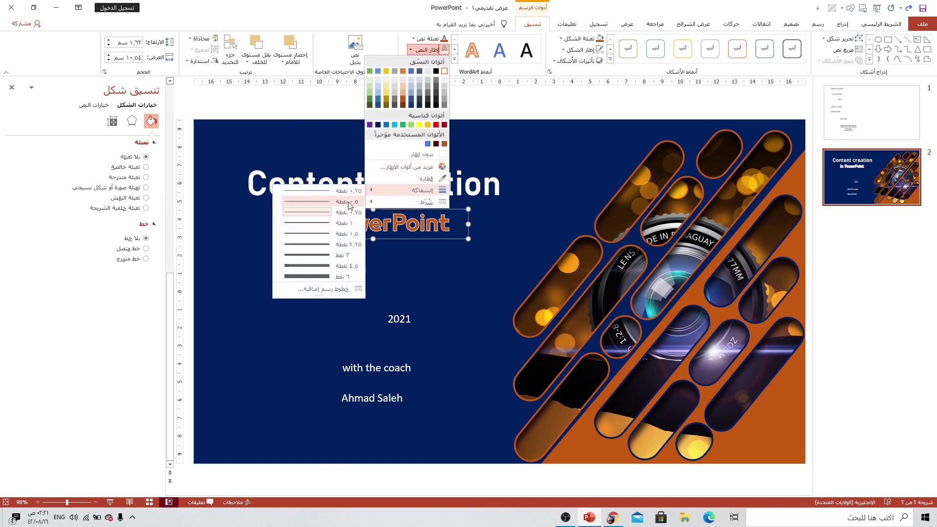
{"action": "left_click", "coordinate": [314, 234]}
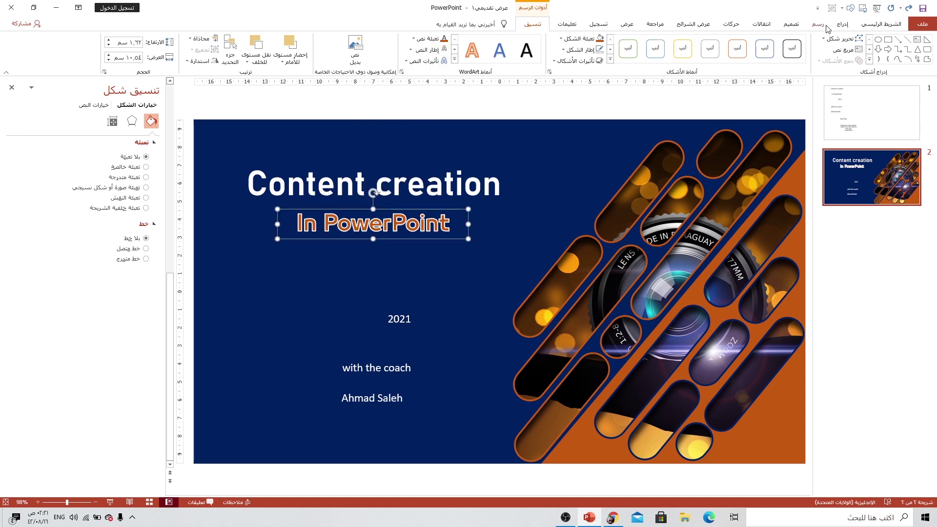
- Enlarge 'In PowerPoint' and position it on one line just beneath the title
{"action": "left_click", "coordinate": [874, 25]}
{"action": "left_click", "coordinate": [693, 43]}
{"action": "left_click", "coordinate": [693, 43]}
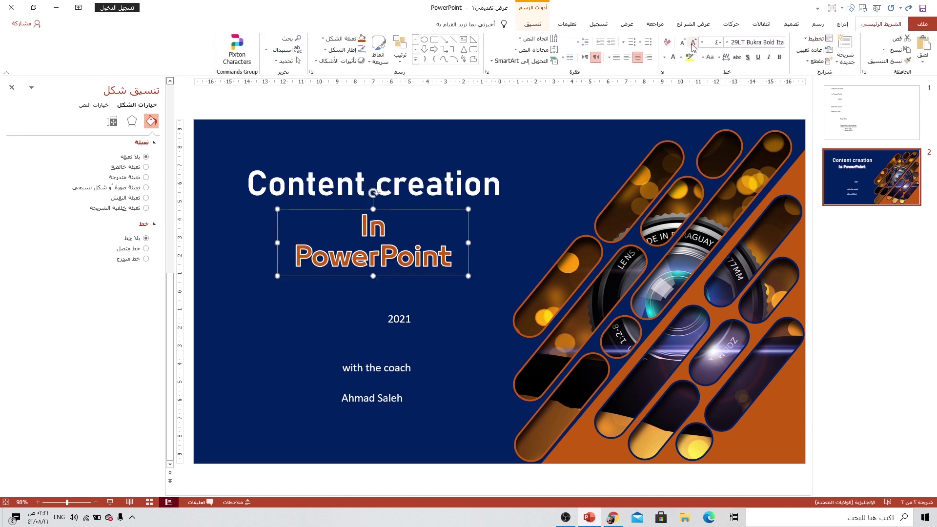
{"action": "left_click_drag", "start_coordinate": [470, 243], "coordinate": [492, 242]}
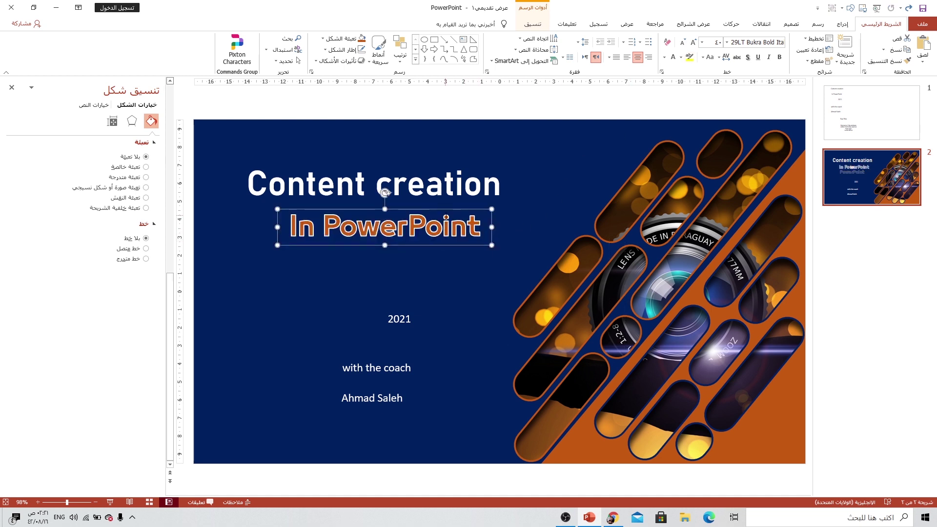
{"action": "left_click_drag", "start_coordinate": [446, 205], "coordinate": [435, 213]}
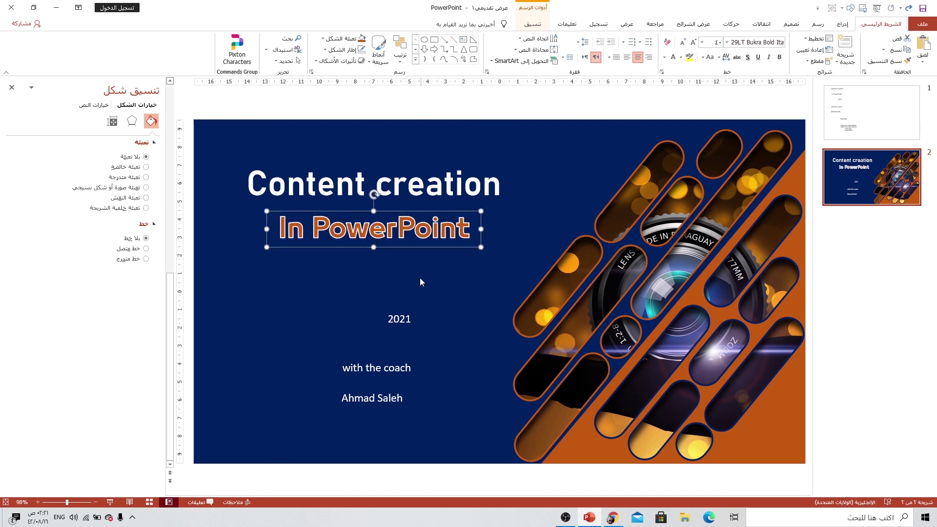
{"action": "left_click", "coordinate": [409, 319]}
- Move 2021 under 'In PowerPoint', centre it, enlarge it to 80 pt in 29LT Bukra Bold Italic
{"action": "left_click_drag", "start_coordinate": [408, 310], "coordinate": [420, 274]}
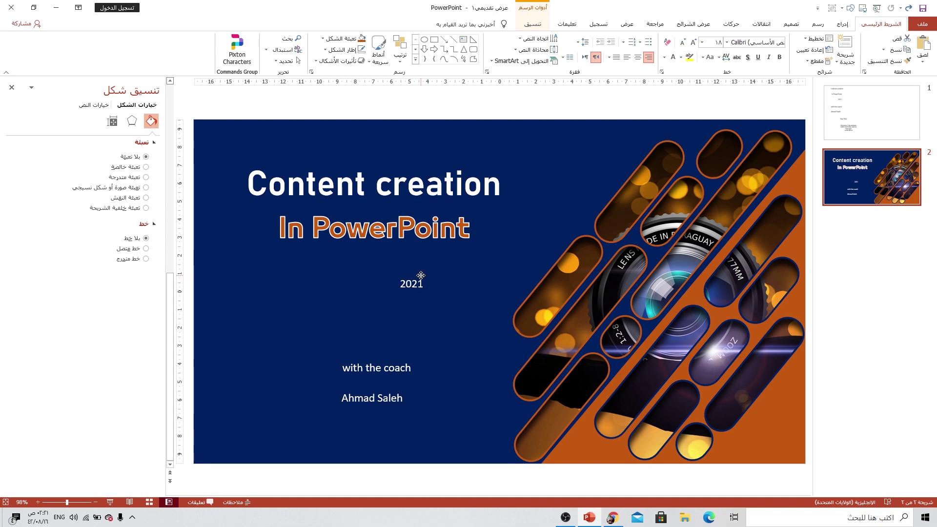
{"action": "left_click", "coordinate": [638, 57]}
{"action": "left_click", "coordinate": [694, 42]}
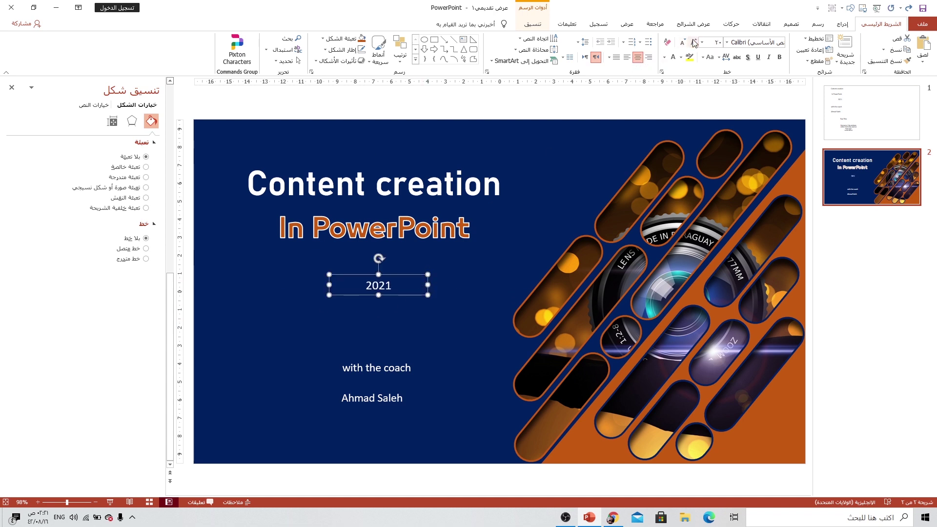
{"action": "left_click", "coordinate": [693, 42]}
{"action": "left_click", "coordinate": [694, 42]}
{"action": "left_click", "coordinate": [694, 42]}
{"action": "left_click", "coordinate": [694, 42]}
{"action": "left_click", "coordinate": [694, 42]}
{"action": "left_click", "coordinate": [694, 42]}
{"action": "left_click", "coordinate": [694, 42]}
{"action": "left_click", "coordinate": [694, 42]}
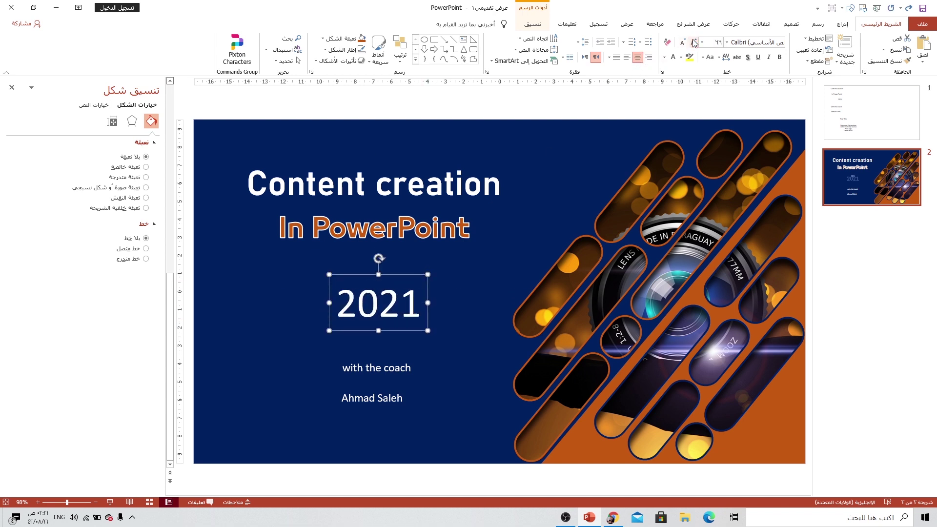
{"action": "left_click", "coordinate": [694, 42]}
{"action": "left_click", "coordinate": [693, 42]}
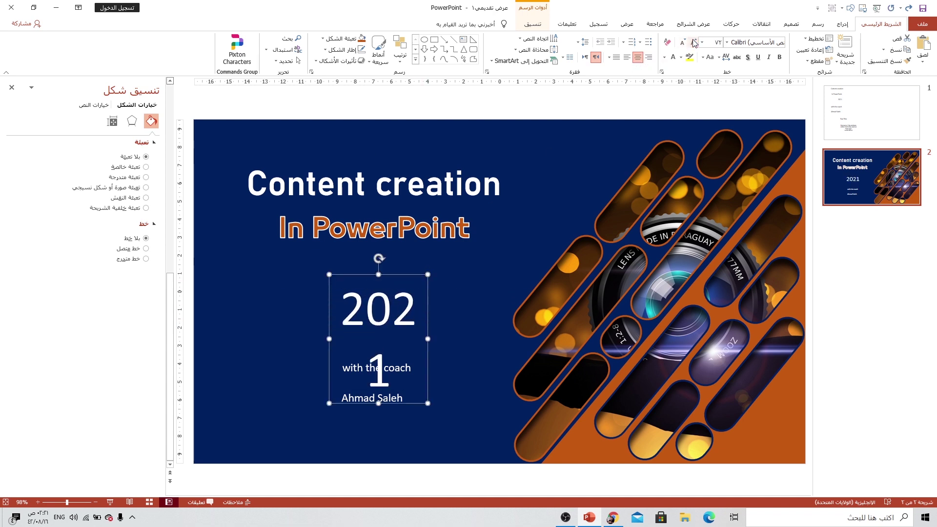
{"action": "left_click", "coordinate": [727, 42]}
{"action": "left_click", "coordinate": [736, 123]}
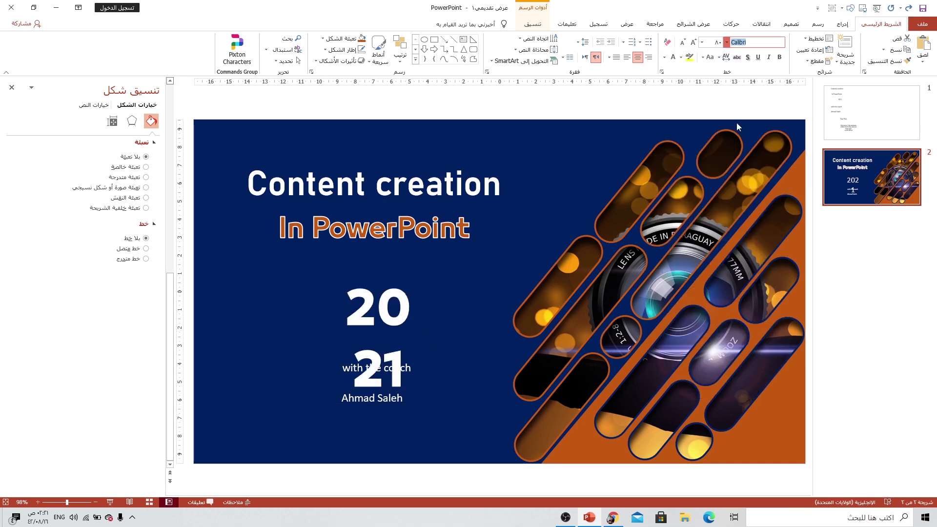
{"action": "left_click_drag", "start_coordinate": [329, 339], "coordinate": [282, 338]}
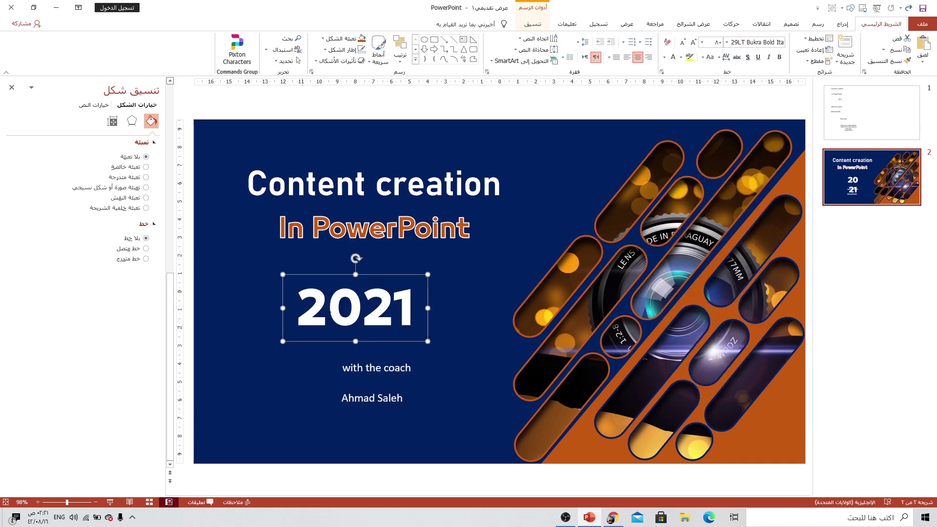
{"action": "mouse_move", "coordinate": [372, 274]}
{"action": "left_mouse_down"}
{"action": "mouse_move", "coordinate": [393, 262]}
{"action": "mouse_move", "coordinate": [344, 259]}
{"action": "left_mouse_up"}
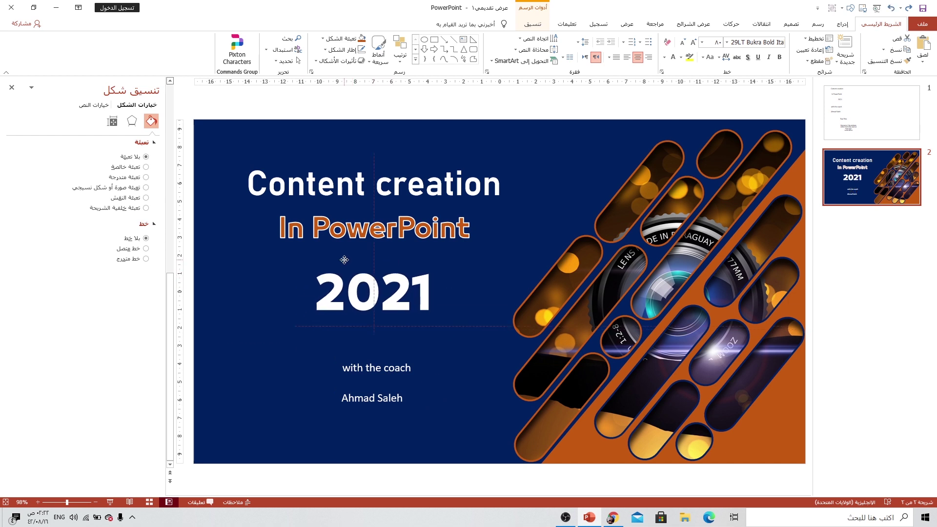
- Fill the 2021 text with a yellow radial preset gradient
{"action": "left_click", "coordinate": [533, 23]}
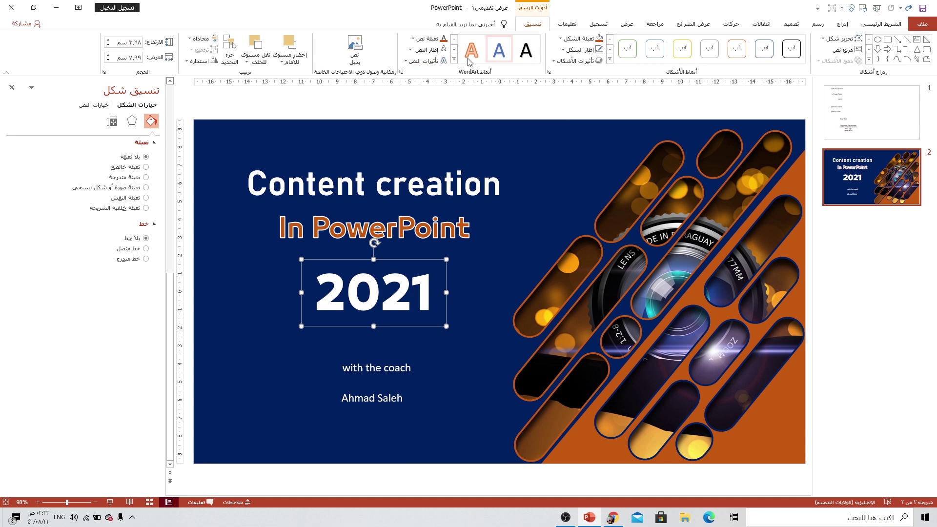
{"action": "left_click", "coordinate": [414, 38]}
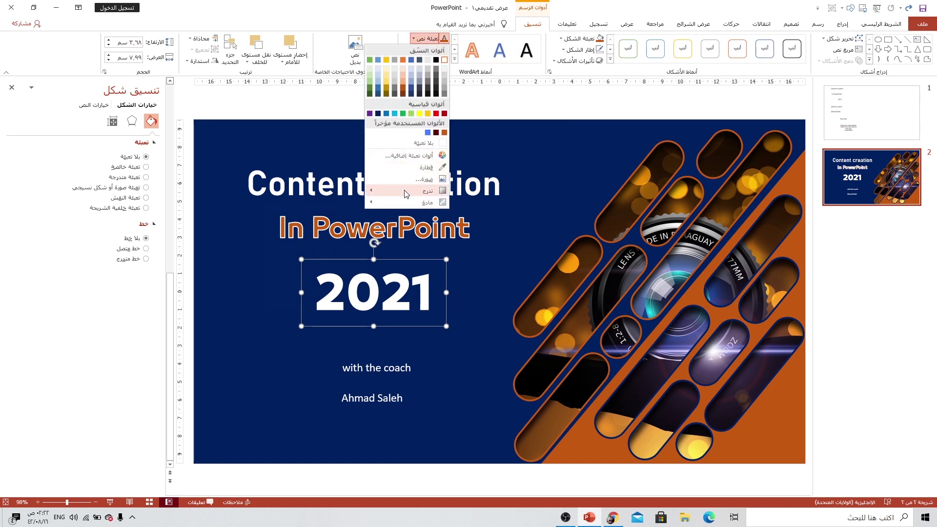
{"action": "mouse_move", "coordinate": [424, 191]}
{"action": "left_click", "coordinate": [339, 294]}
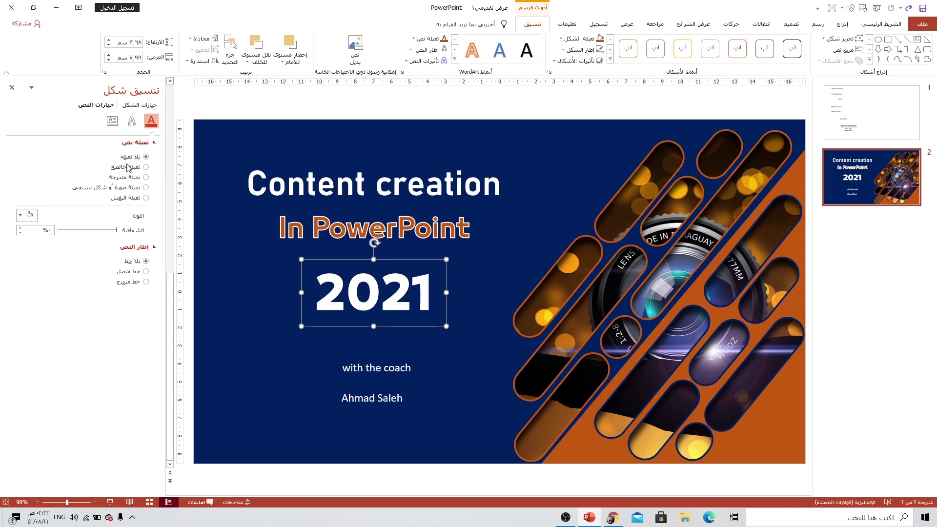
{"action": "left_click", "coordinate": [122, 178]}
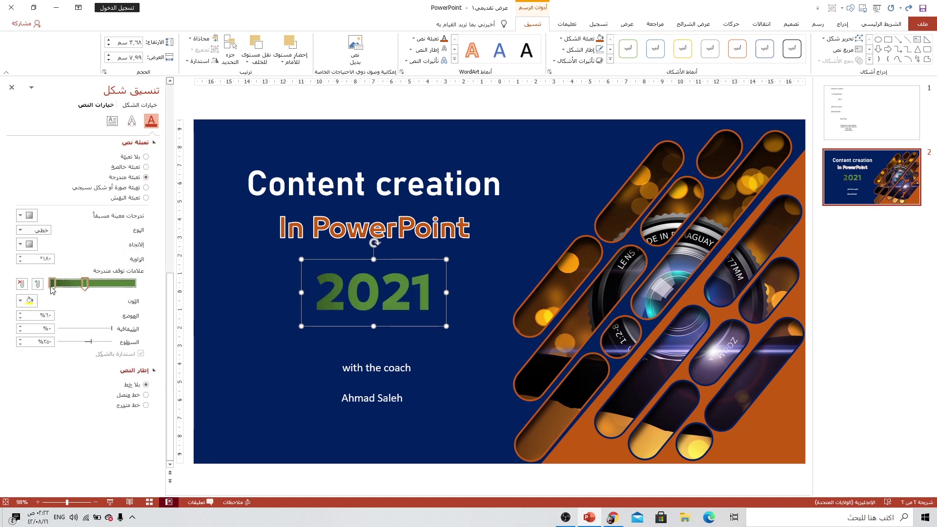
{"action": "left_click", "coordinate": [22, 216]}
{"action": "left_click", "coordinate": [55, 254]}
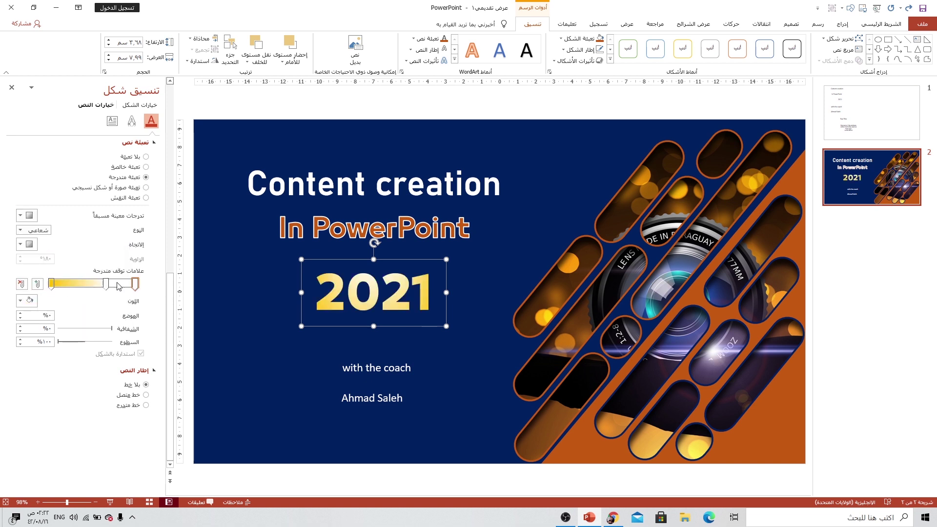
- Adjust the gradient's stops and direction, making the left stop bright yellow
{"action": "left_click_drag", "start_coordinate": [106, 283], "coordinate": [135, 284]}
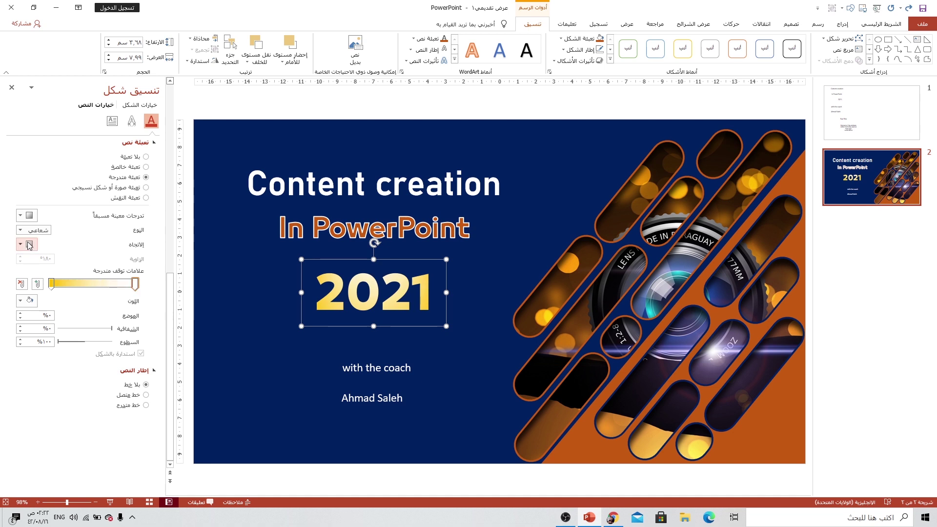
{"action": "left_click", "coordinate": [29, 244]}
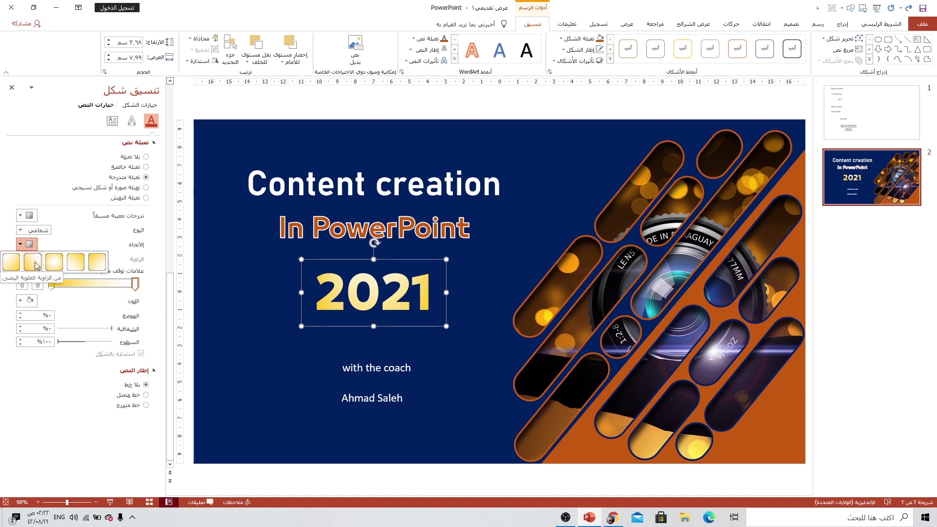
{"action": "left_click", "coordinate": [74, 266]}
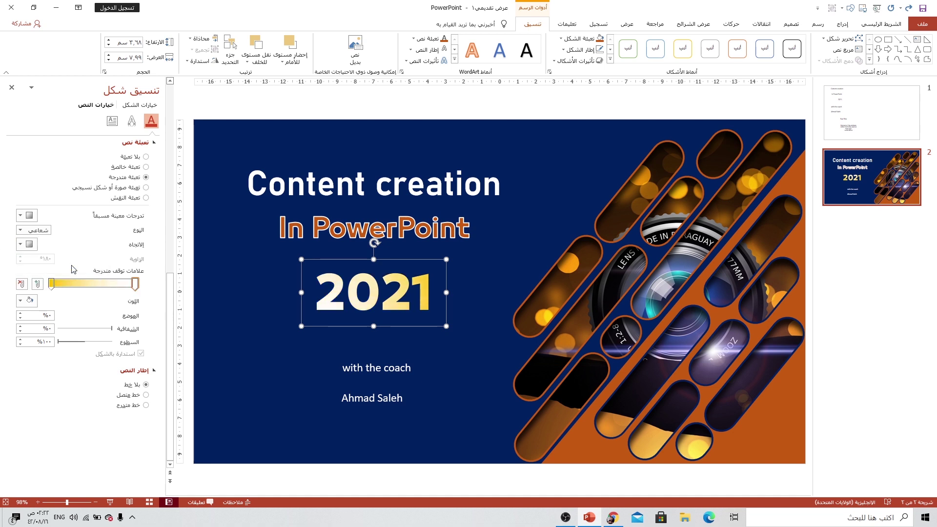
{"action": "left_click", "coordinate": [51, 285]}
{"action": "left_click", "coordinate": [24, 300]}
{"action": "left_click", "coordinate": [57, 380]}
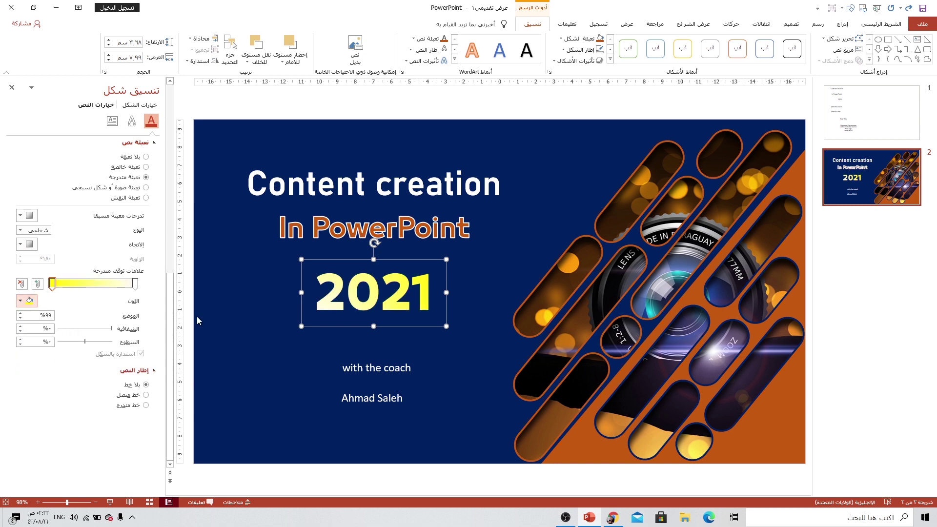
{"action": "left_click", "coordinate": [53, 285]}
- Give 2021 an outer shadow with 26% transparency, 4 pt blur, 135° angle, 8 pt distance
{"action": "left_click", "coordinate": [132, 120]}
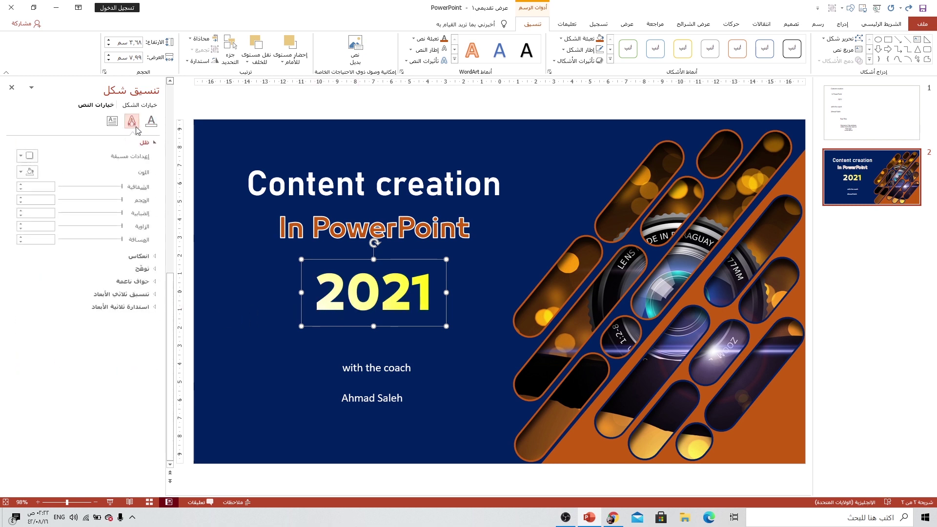
{"action": "left_click", "coordinate": [20, 155]}
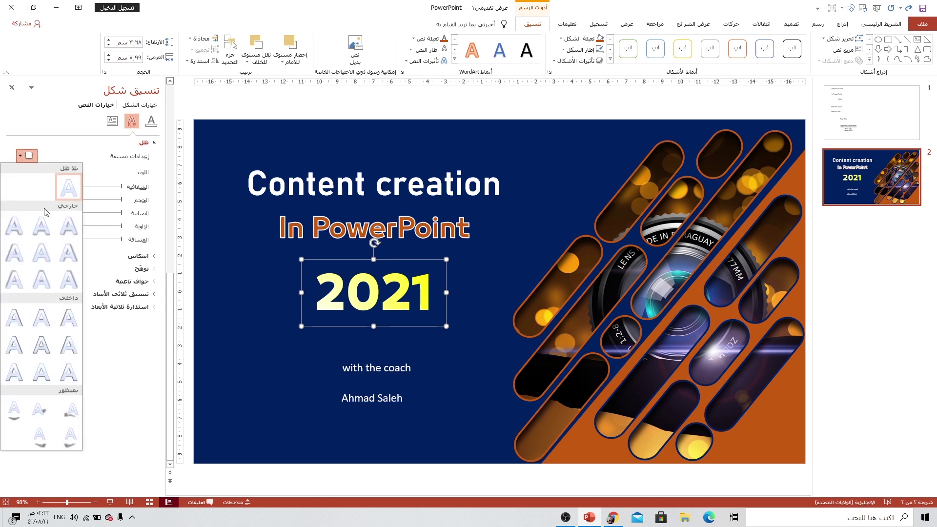
{"action": "left_click", "coordinate": [14, 226]}
{"action": "left_click_drag", "start_coordinate": [86, 188], "coordinate": [103, 188]}
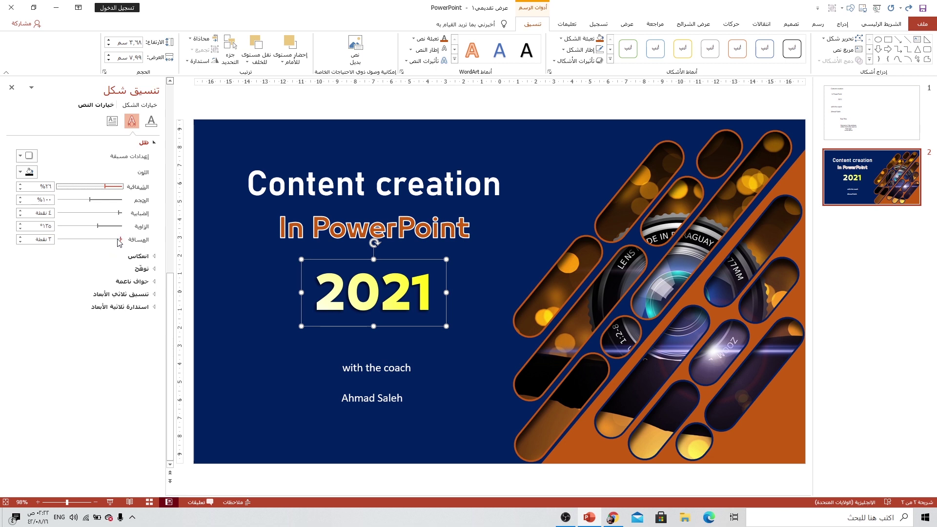
{"action": "left_click_drag", "start_coordinate": [122, 239], "coordinate": [118, 239]}
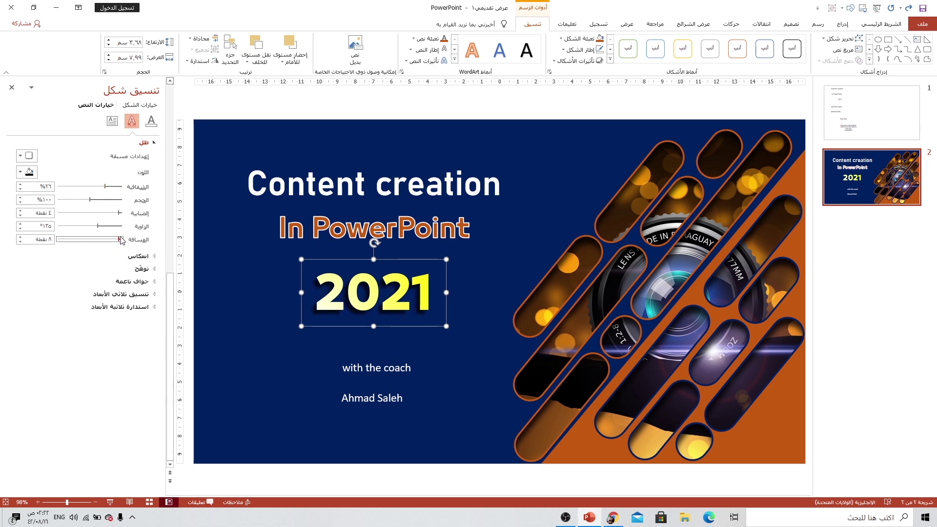
{"action": "left_click", "coordinate": [395, 368]}
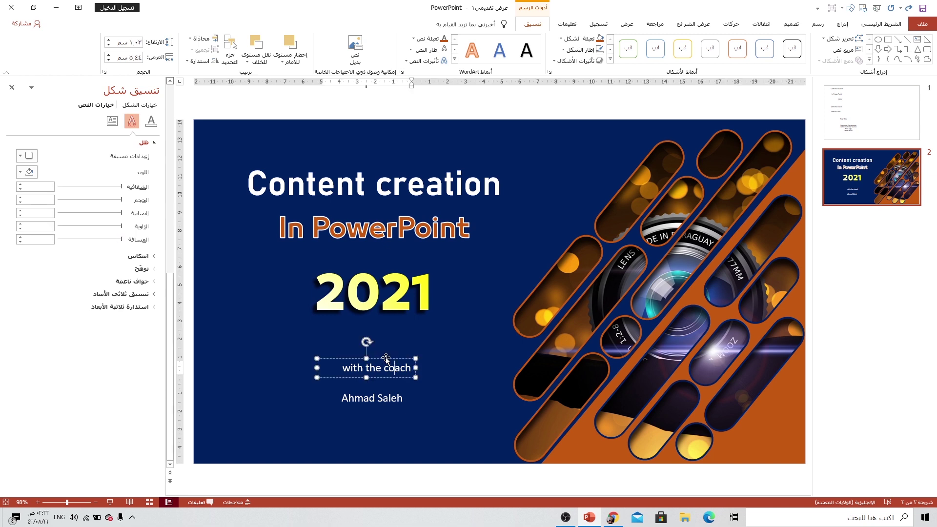
- Move 'with the coach' up under 2021, centre it, and colour it yellow
{"action": "left_click_drag", "start_coordinate": [385, 359], "coordinate": [379, 334]}
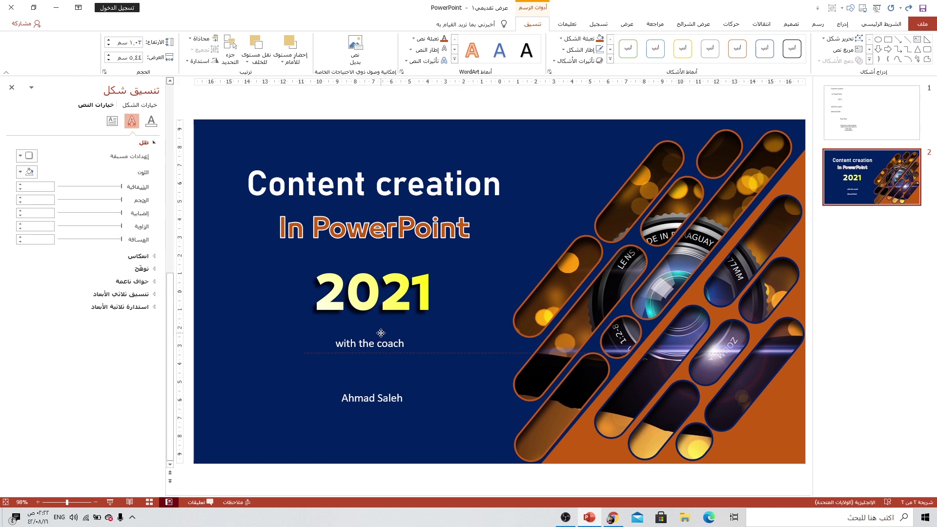
{"action": "left_click", "coordinate": [883, 26]}
{"action": "left_click", "coordinate": [638, 57]}
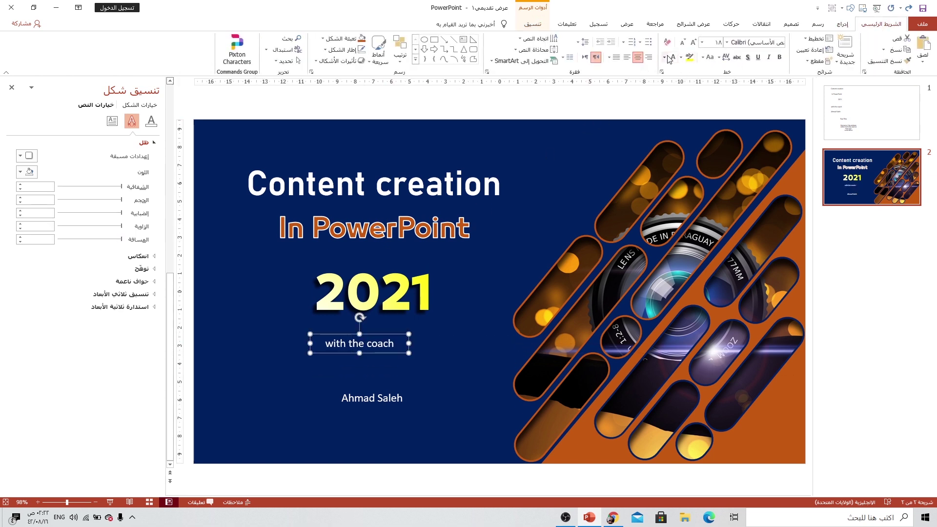
{"action": "left_click", "coordinate": [666, 57]}
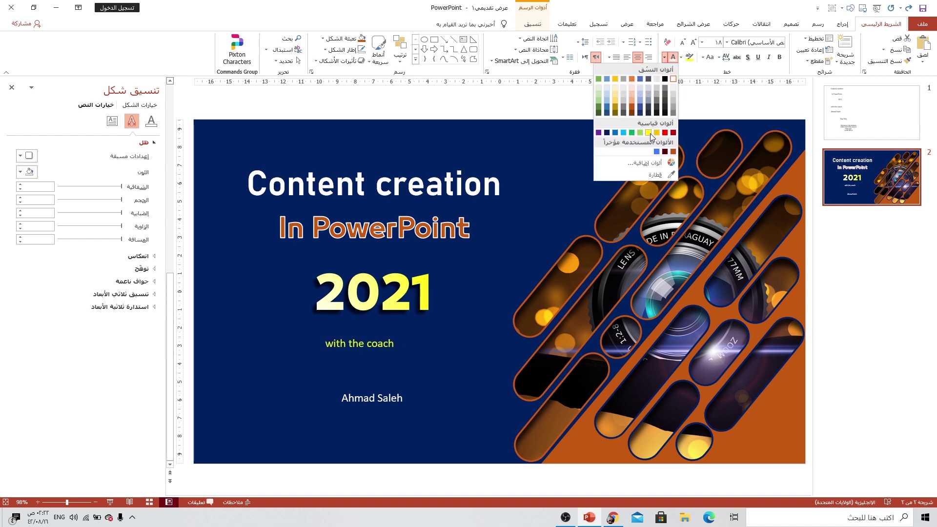
{"action": "left_click", "coordinate": [650, 132]}
- Set 'with the coach' in 29LT Bukra Bold Italic on one line, centred beneath 2021
{"action": "left_click", "coordinate": [727, 42]}
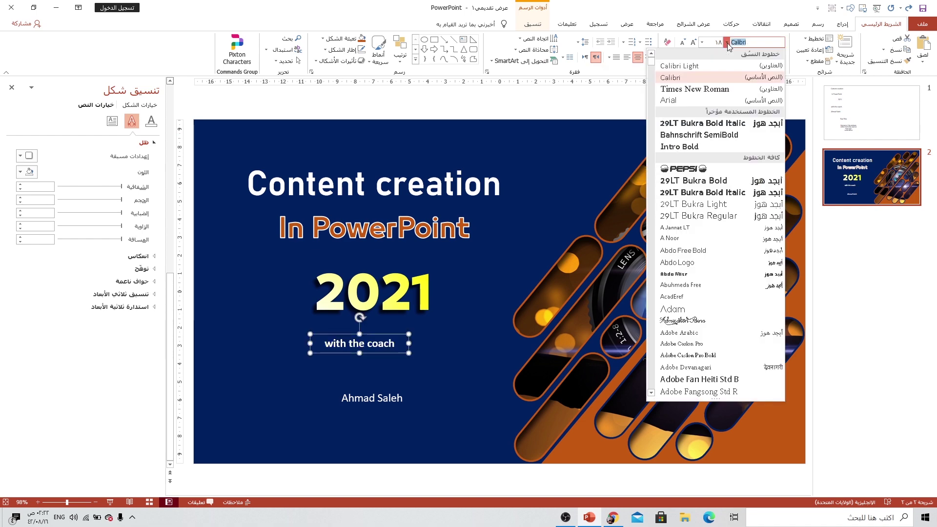
{"action": "left_click_drag", "start_coordinate": [651, 86], "coordinate": [663, 250]}
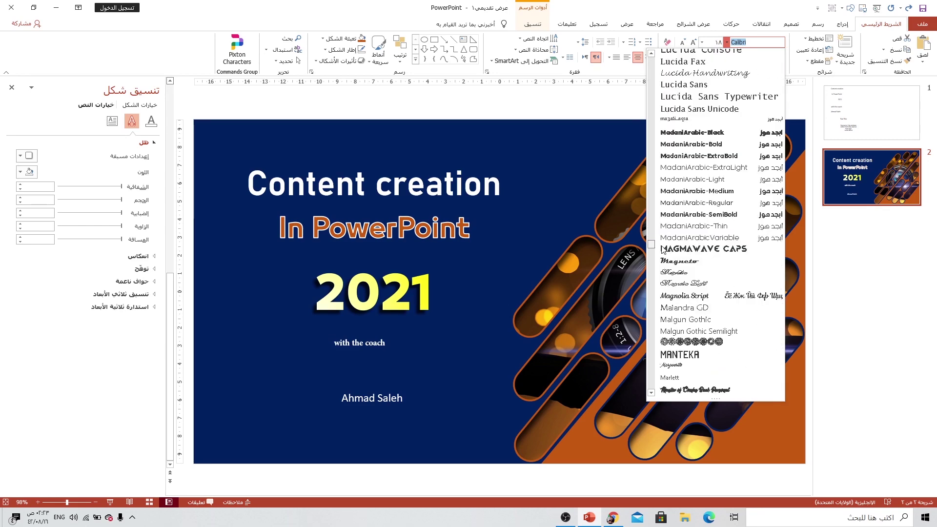
{"action": "left_click", "coordinate": [693, 226]}
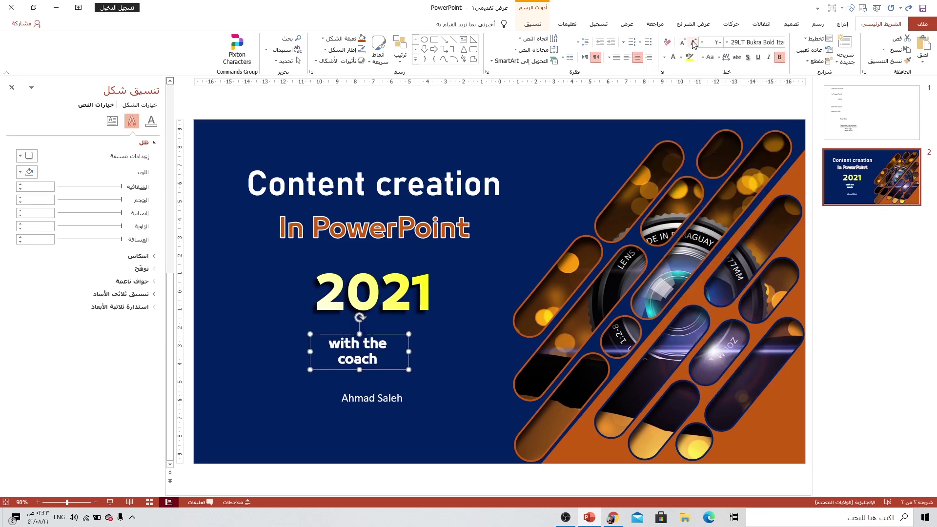
{"action": "left_click_drag", "start_coordinate": [410, 356], "coordinate": [459, 356]}
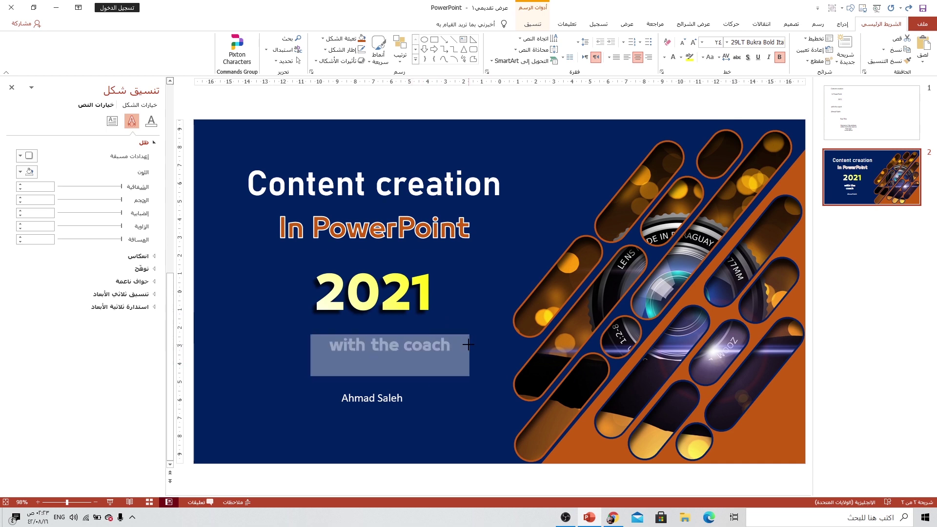
{"action": "left_click_drag", "start_coordinate": [415, 336], "coordinate": [393, 336]}
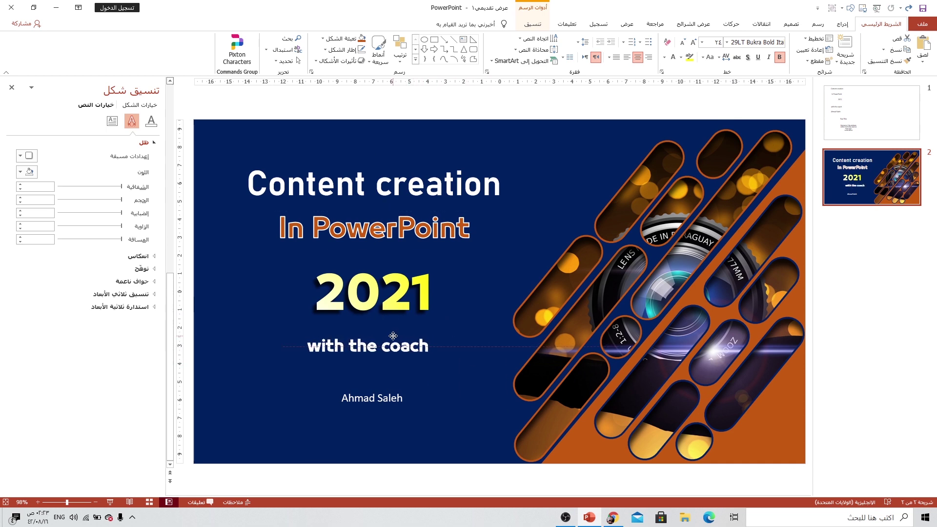
{"action": "left_click", "coordinate": [359, 396]}
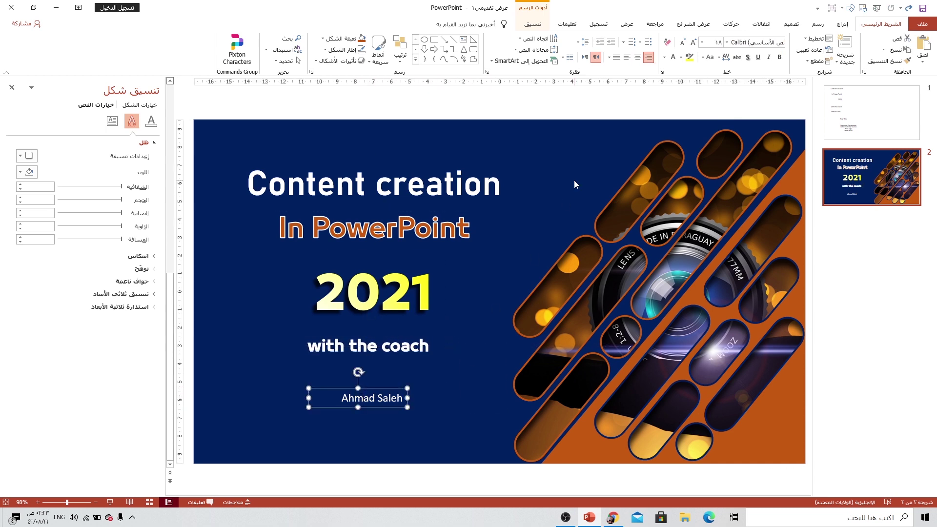
- Enlarge the coach's name to 44 pt and set it in 29LT Bukra Bold Italic
{"action": "left_click", "coordinate": [693, 43]}
{"action": "left_click", "coordinate": [692, 43]}
{"action": "left_click", "coordinate": [692, 43]}
{"action": "left_click", "coordinate": [693, 43]}
{"action": "left_click", "coordinate": [692, 43]}
{"action": "left_click", "coordinate": [692, 43]}
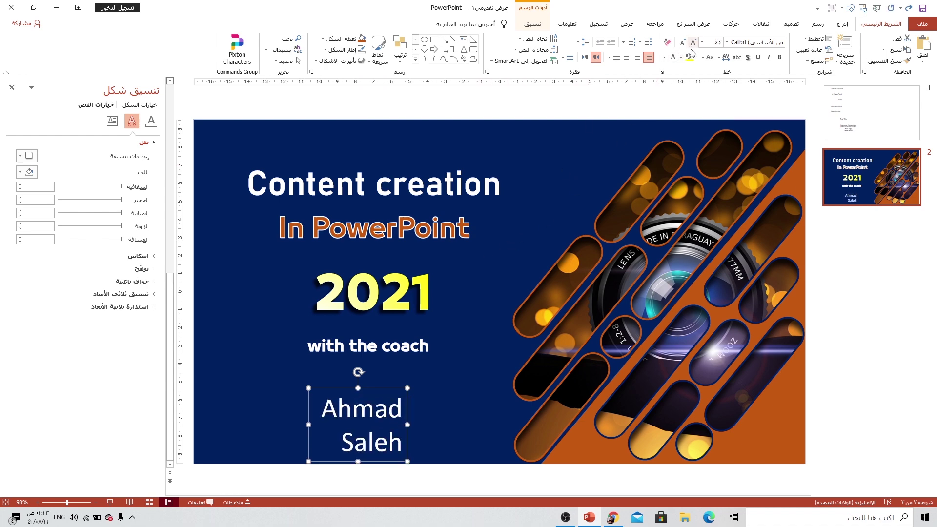
{"action": "left_click", "coordinate": [727, 42]}
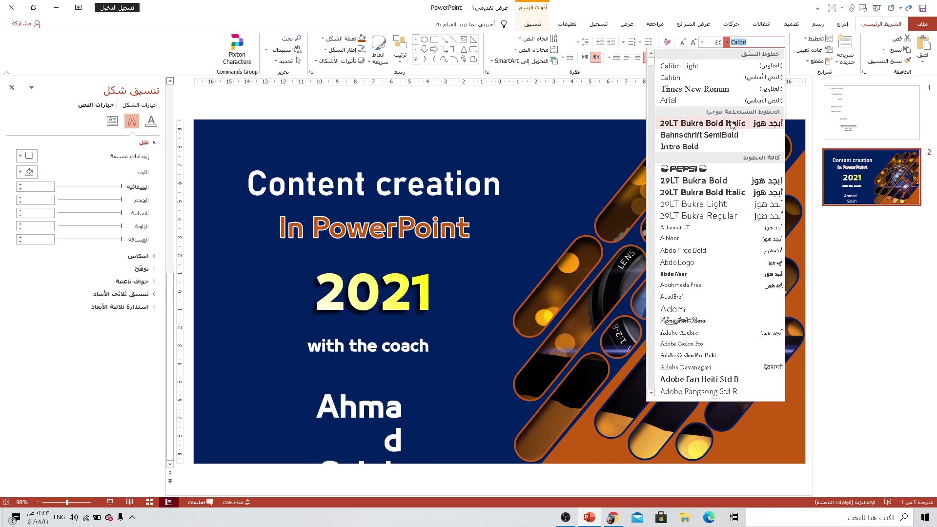
{"action": "left_click", "coordinate": [703, 123]}
- Widen the name box to one line, centre the text, and place it under the tagline
{"action": "left_click_drag", "start_coordinate": [406, 421], "coordinate": [492, 421]}
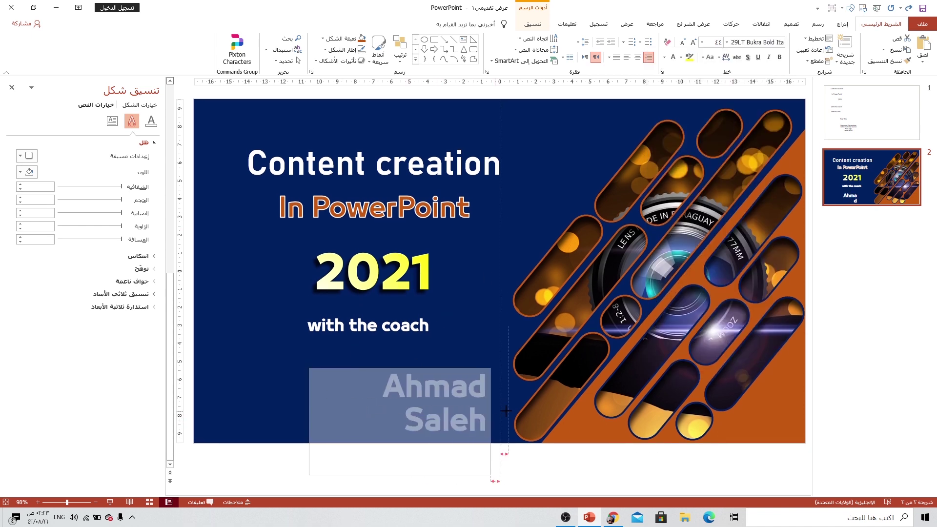
{"action": "left_click_drag", "start_coordinate": [433, 375], "coordinate": [393, 376]}
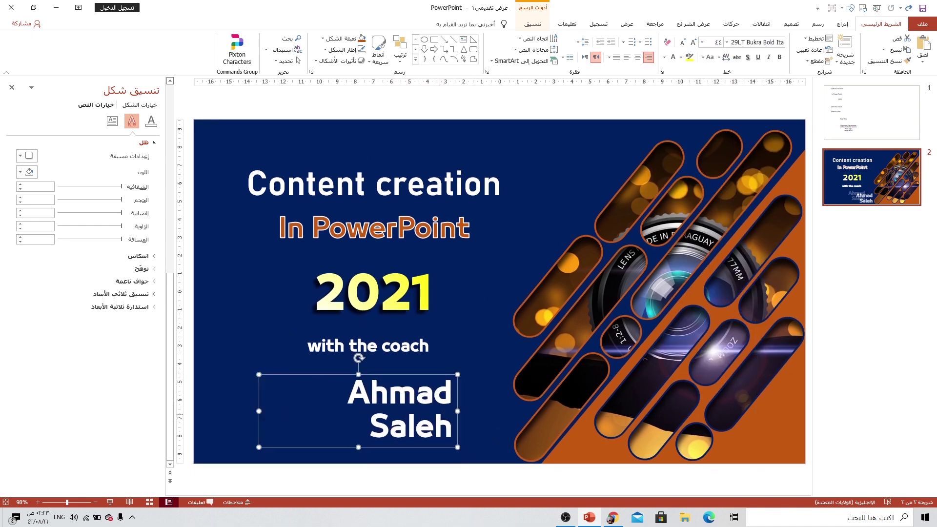
{"action": "left_click", "coordinate": [462, 410]}
{"action": "left_click", "coordinate": [417, 393]}
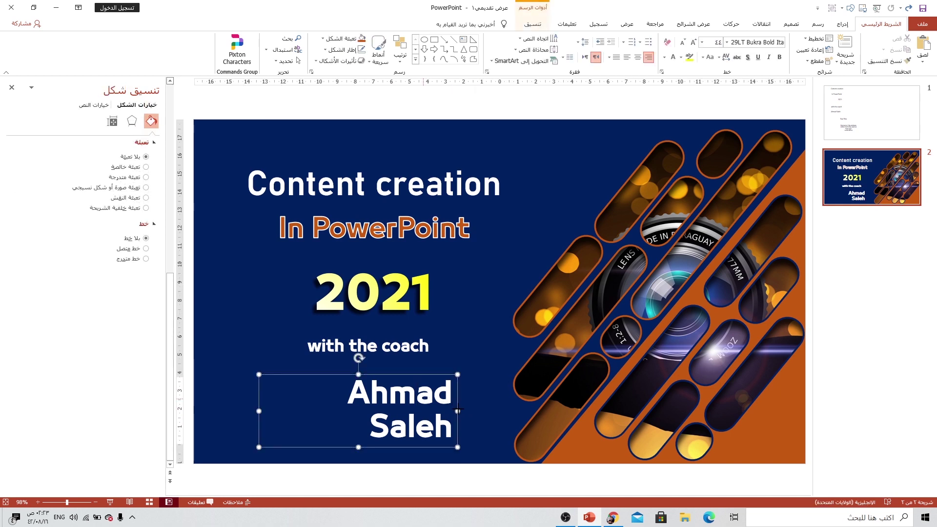
{"action": "left_click_drag", "start_coordinate": [458, 411], "coordinate": [532, 411]}
{"action": "mouse_move", "coordinate": [454, 371]}
{"action": "left_mouse_down"}
{"action": "mouse_move", "coordinate": [415, 379]}
{"action": "mouse_move", "coordinate": [449, 373]}
{"action": "left_mouse_up"}
{"action": "key", "text": "ctrl+e"}
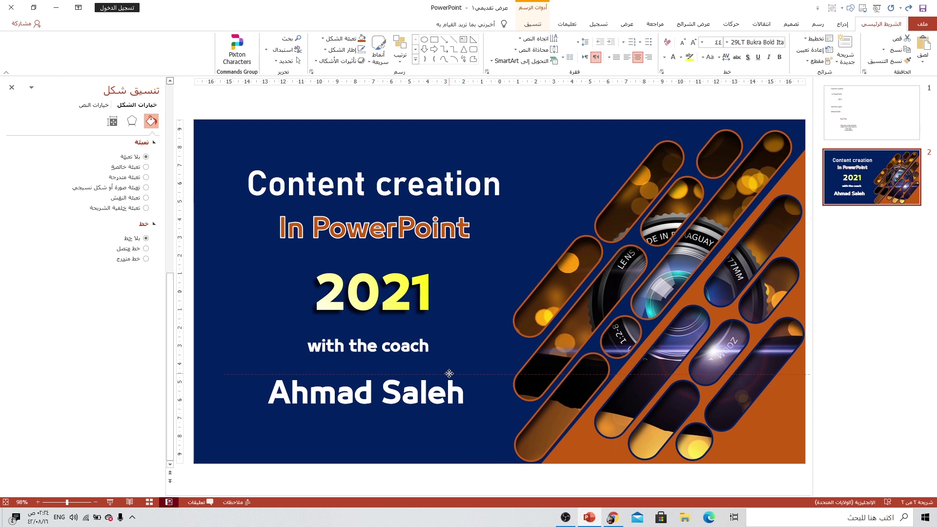
{"action": "left_click_drag", "start_coordinate": [449, 373], "coordinate": [322, 374]}
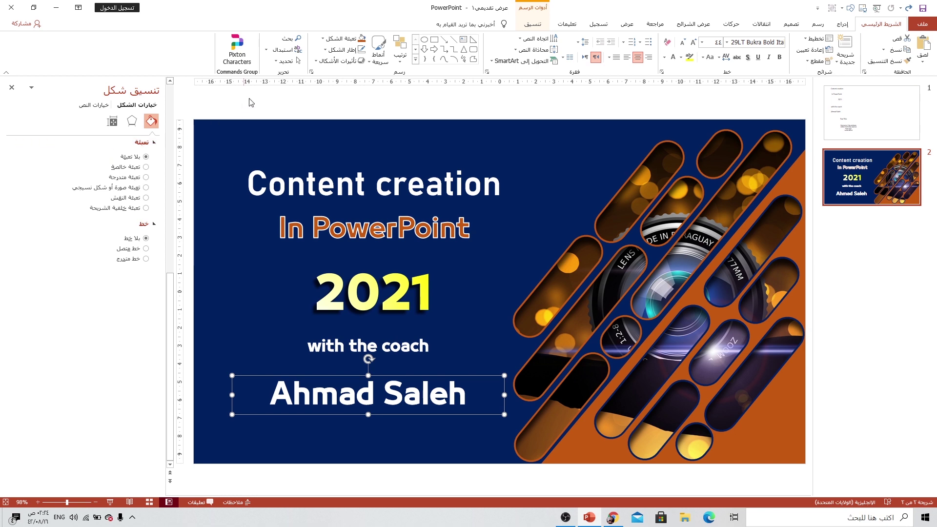
- Give the coach's name a gradient text fill with a pale peach left stop
{"action": "left_click", "coordinate": [533, 23]}
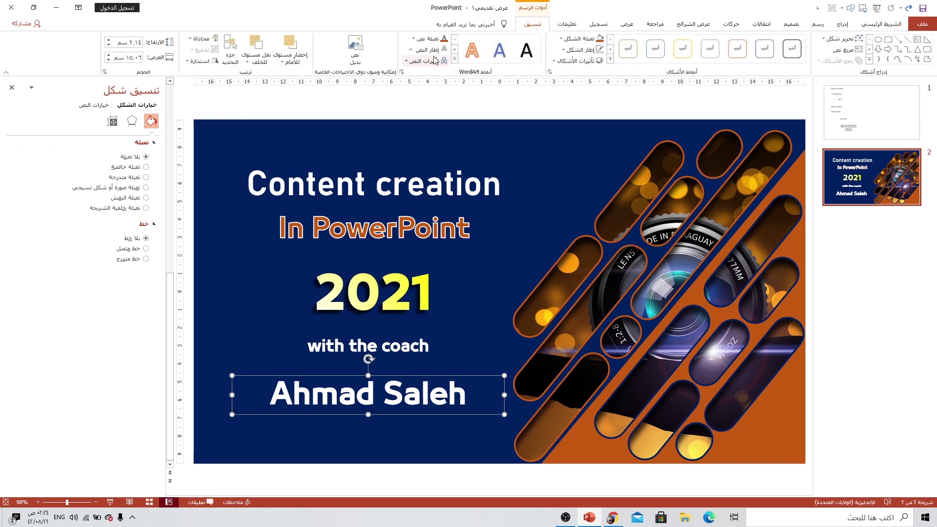
{"action": "left_click", "coordinate": [428, 42]}
{"action": "mouse_move", "coordinate": [410, 190]}
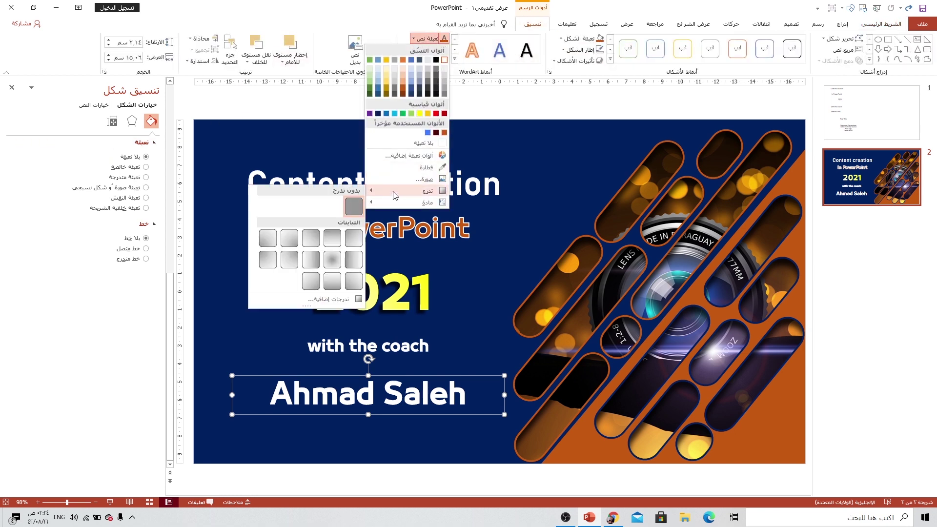
{"action": "left_click", "coordinate": [329, 299]}
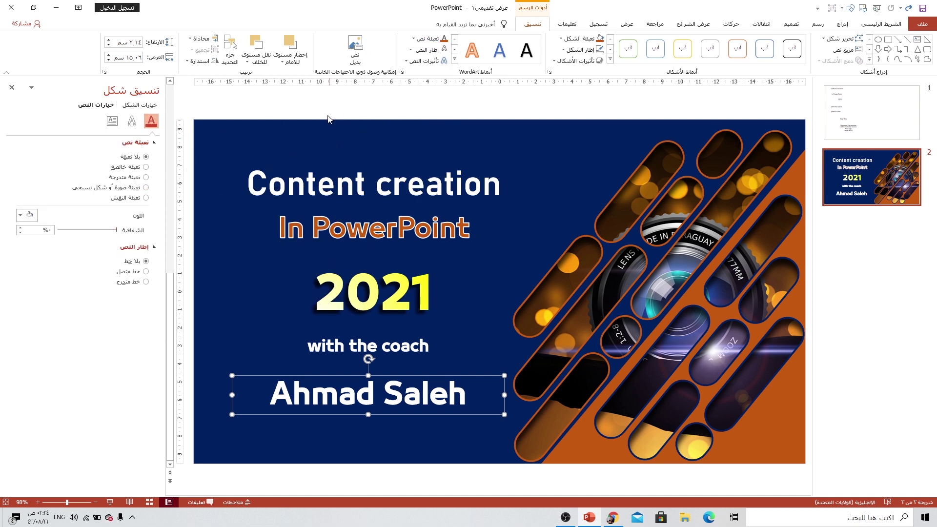
{"action": "left_click", "coordinate": [125, 178]}
{"action": "left_click", "coordinate": [53, 286]}
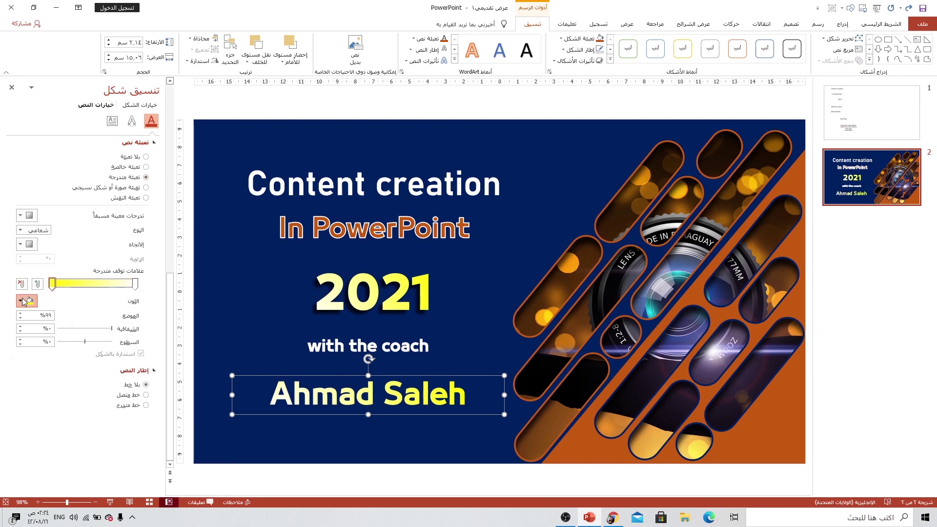
{"action": "left_click", "coordinate": [23, 300]}
{"action": "left_click", "coordinate": [58, 405]}
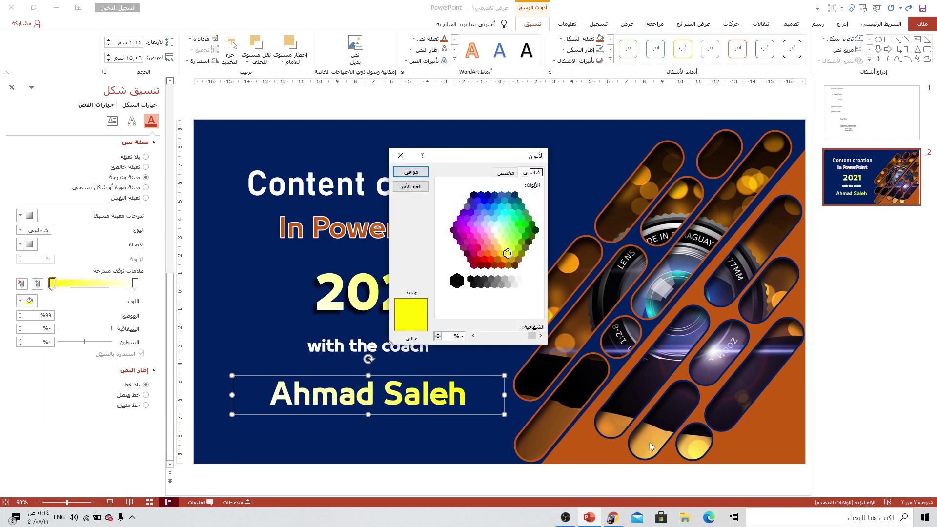
{"action": "left_click", "coordinate": [412, 187]}
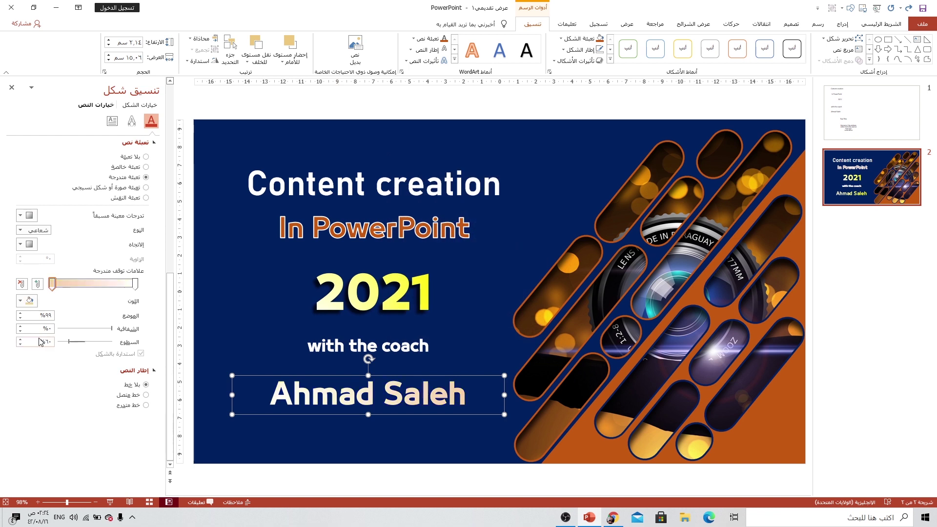
- Make the right gradient stop light blue and reposition the stops, blue at 25%
{"action": "left_click", "coordinate": [135, 286]}
{"action": "left_click", "coordinate": [22, 301]}
{"action": "left_click", "coordinate": [28, 377]}
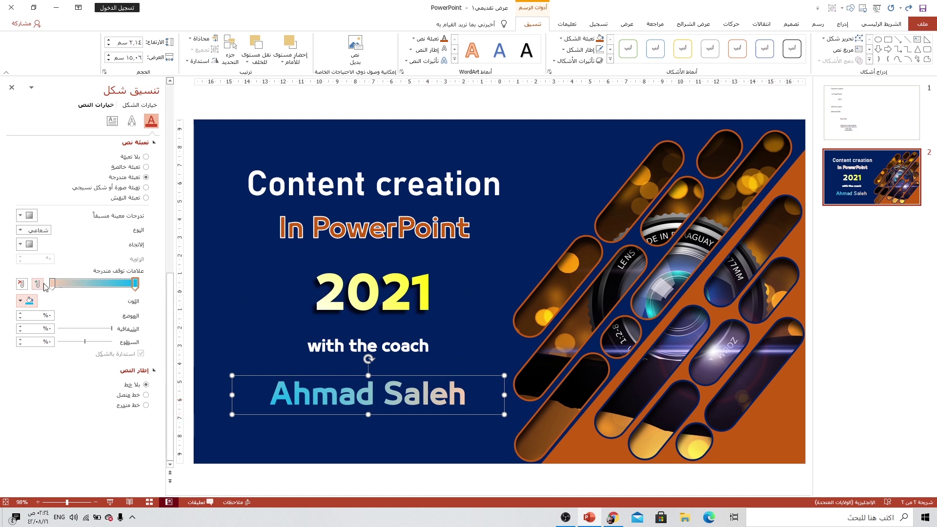
{"action": "left_click_drag", "start_coordinate": [52, 285], "coordinate": [72, 285]}
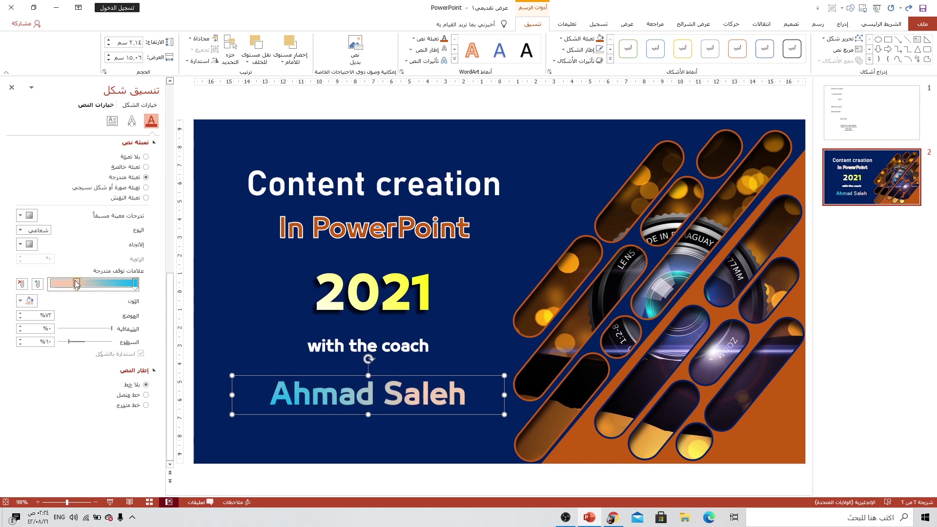
{"action": "left_click_drag", "start_coordinate": [135, 284], "coordinate": [79, 284]}
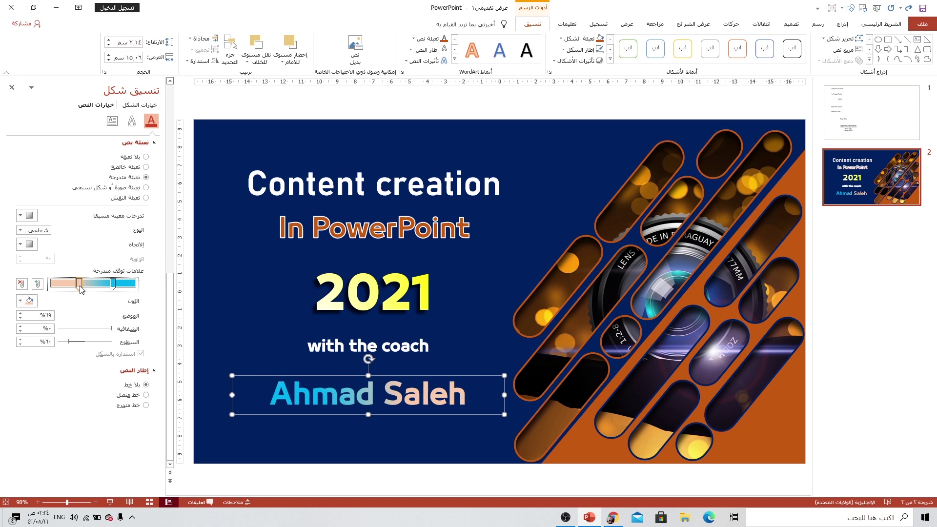
{"action": "left_click", "coordinate": [112, 284]}
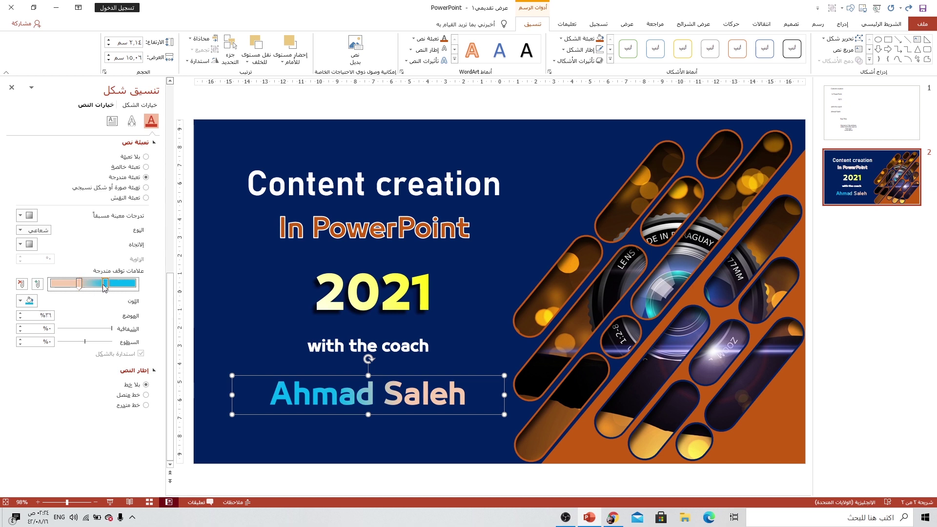
{"action": "left_click_drag", "start_coordinate": [103, 284], "coordinate": [108, 284]}
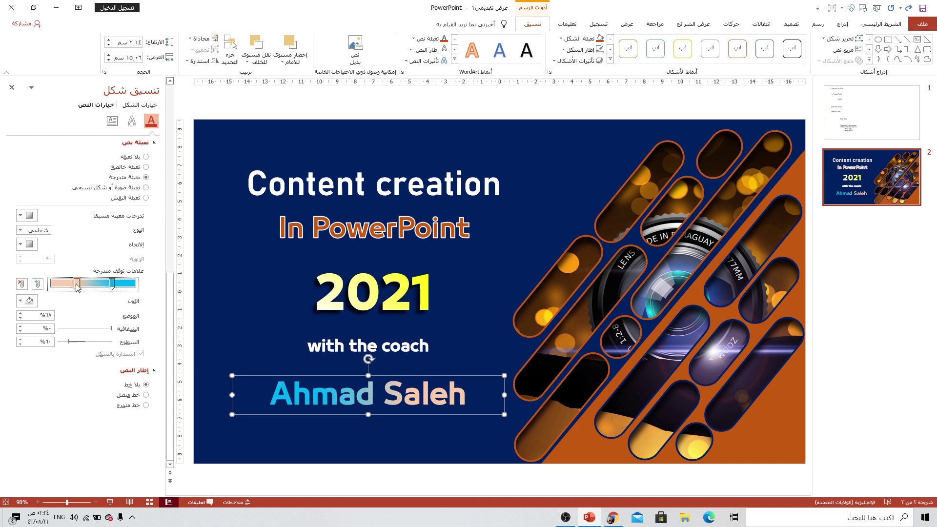
{"action": "left_click", "coordinate": [137, 122]}
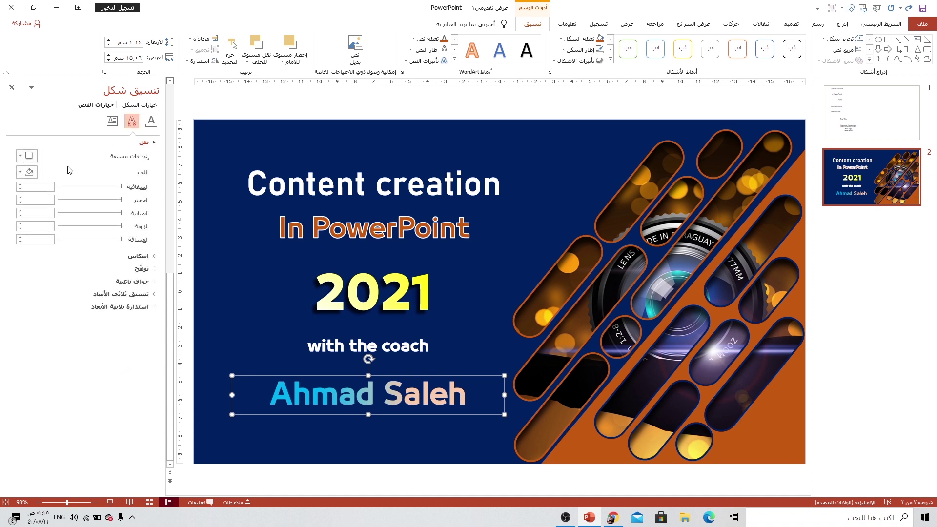
- Apply an outer shadow preset to the coach's name with 47% transparency and 5 pt blur
{"action": "left_click", "coordinate": [29, 157]}
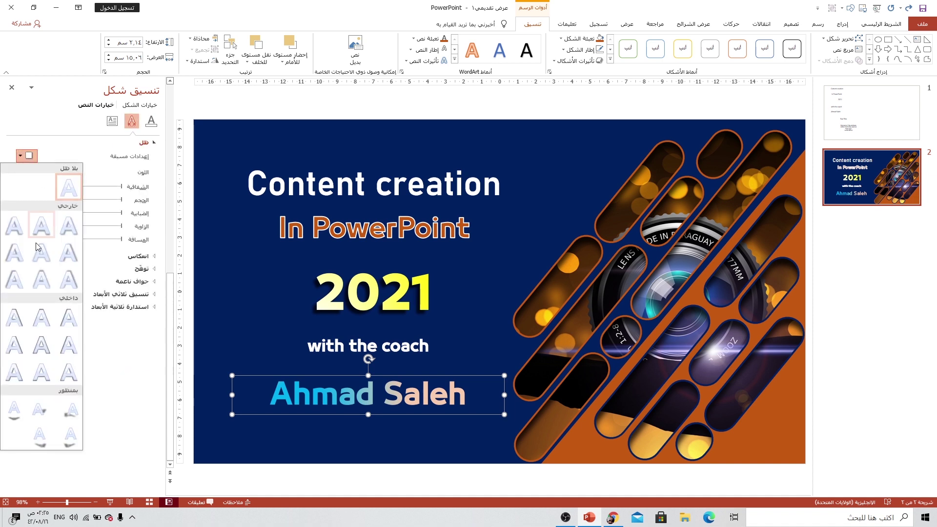
{"action": "left_click", "coordinate": [15, 229]}
{"action": "left_click_drag", "start_coordinate": [86, 187], "coordinate": [99, 193]}
{"action": "left_click", "coordinate": [121, 214]}
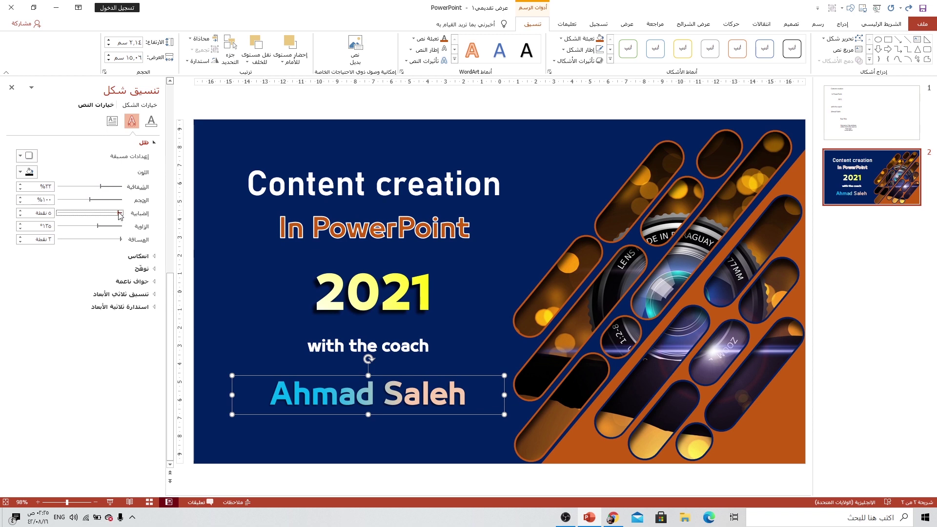
{"action": "left_click", "coordinate": [121, 239]}
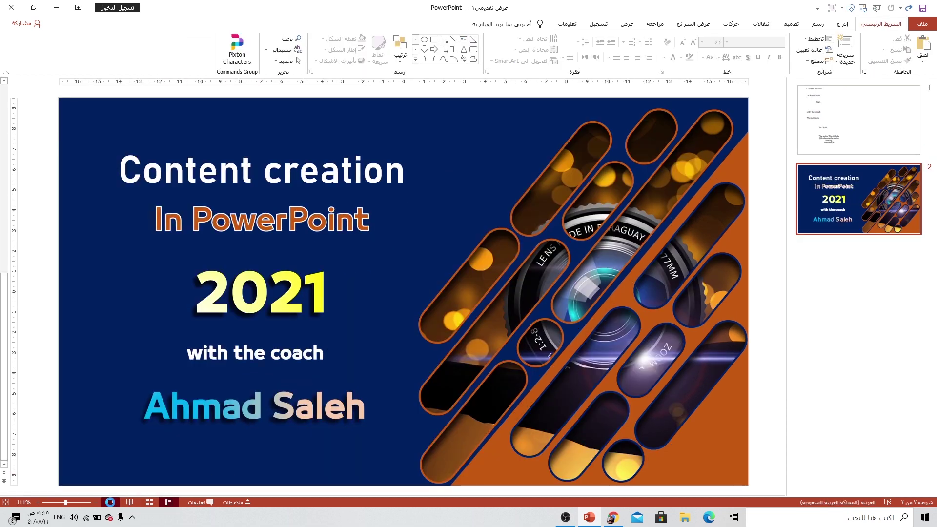
- Present the finished title slide full-screen from the status bar's Slide Show button
{"action": "left_click", "coordinate": [110, 501]}
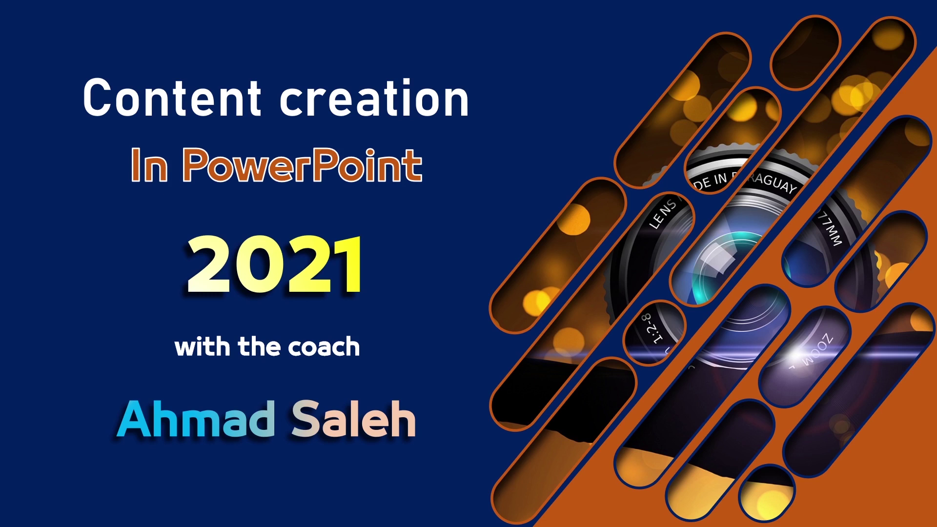